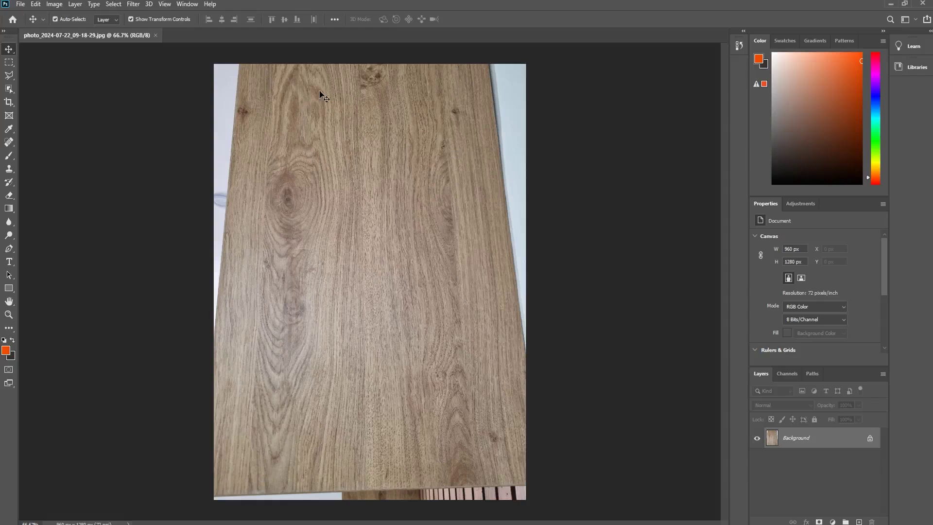
Create a 4096 × 4096 px RGB document at 300 pixels/inch with a white background and unlock its background layer
{"action": "left_click", "coordinate": [19, 4]}
{"action": "left_click", "coordinate": [33, 17]}
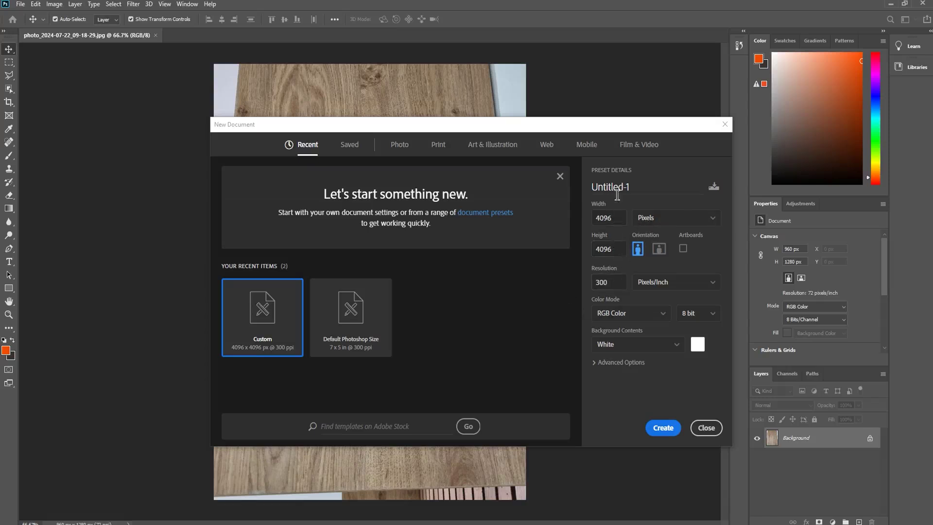
{"action": "left_click", "coordinate": [664, 428]}
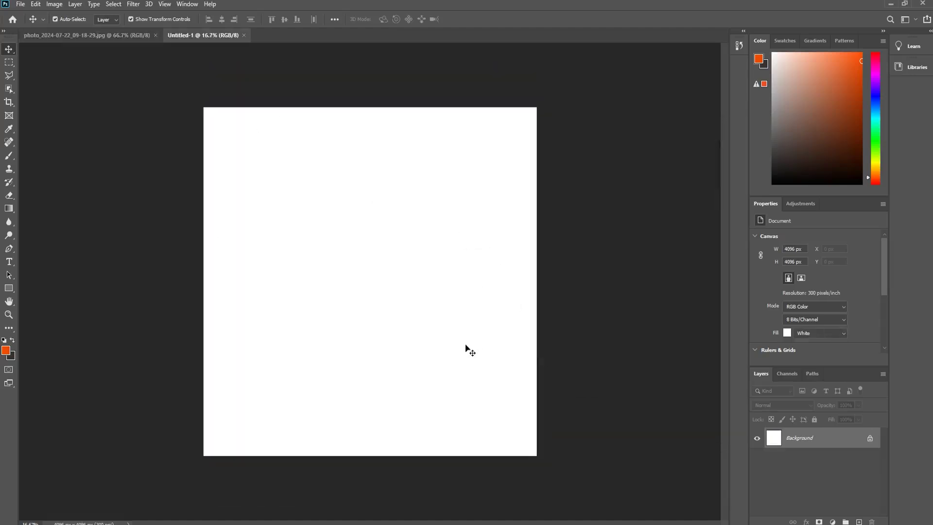
{"action": "left_click", "coordinate": [870, 439]}
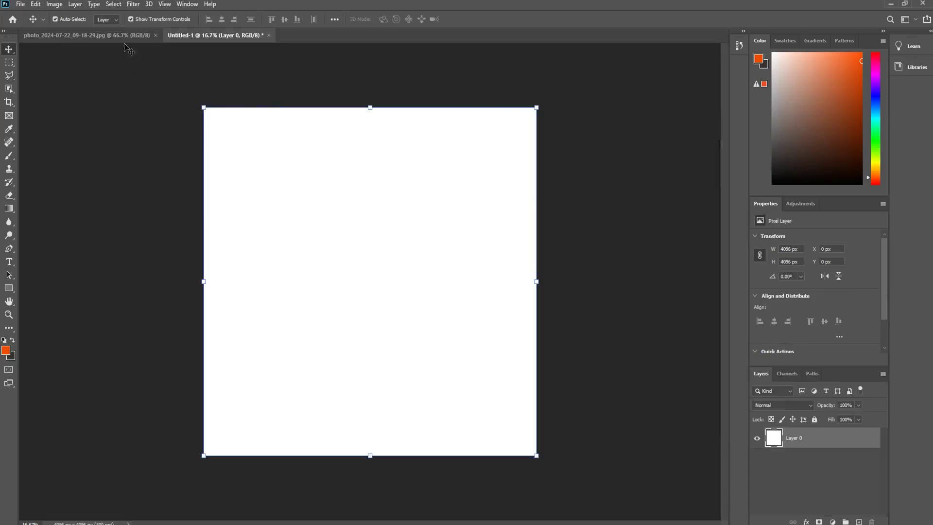
Unlock the wood photo's background and copy it into the new document, enlarged to 3400 × 4534 px
{"action": "left_click", "coordinate": [111, 35]}
{"action": "left_click", "coordinate": [870, 439]}
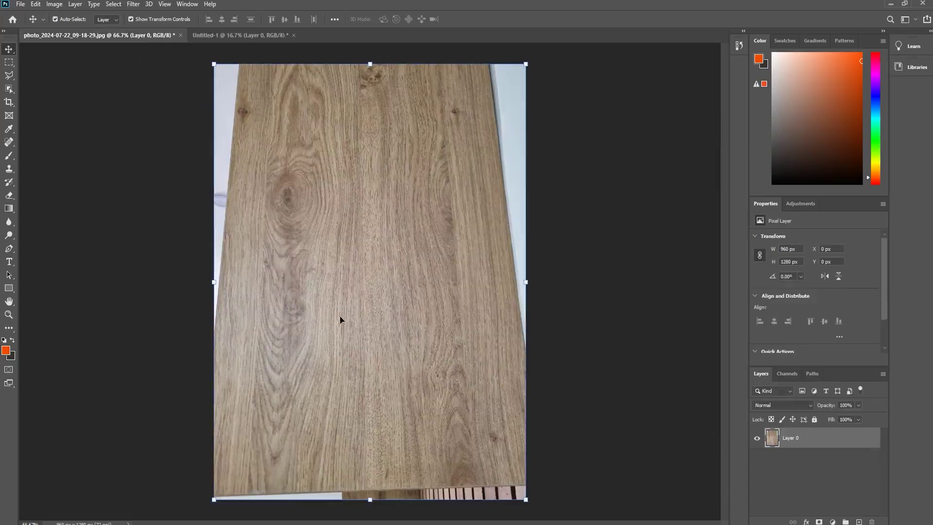
{"action": "left_click_drag", "start_coordinate": [312, 263], "coordinate": [324, 199]}
{"action": "left_click_drag", "start_coordinate": [353, 244], "coordinate": [518, 471]}
{"action": "left_click_drag", "start_coordinate": [419, 321], "coordinate": [348, 297]}
{"action": "left_click_drag", "start_coordinate": [448, 444], "coordinate": [508, 474]}
{"action": "left_click_drag", "start_coordinate": [433, 371], "coordinate": [455, 372]}
{"action": "key", "text": "Return"}
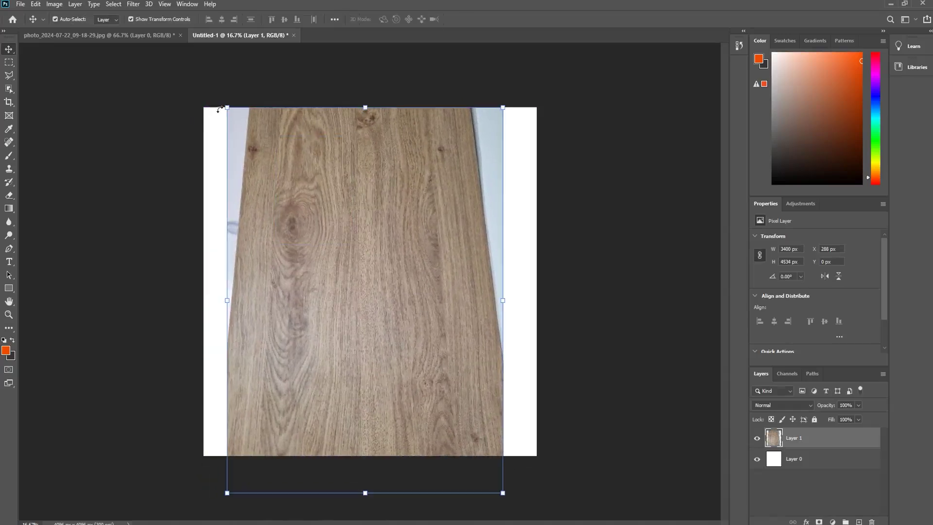
Shift the photo layer slightly upward and spread its two upper corners outward to straighten the plank's converging edges
{"action": "left_click_drag", "start_coordinate": [312, 155], "coordinate": [308, 146]}
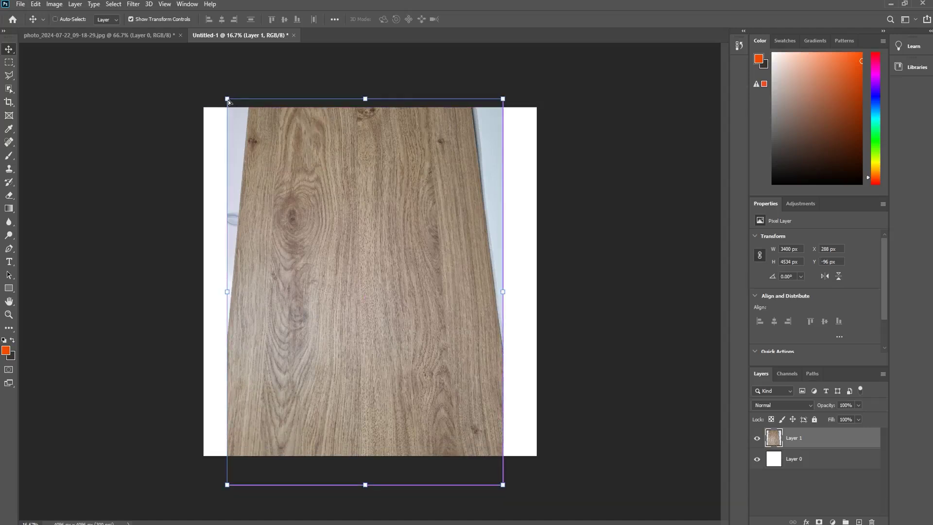
{"action": "key", "text": "ctrl"}
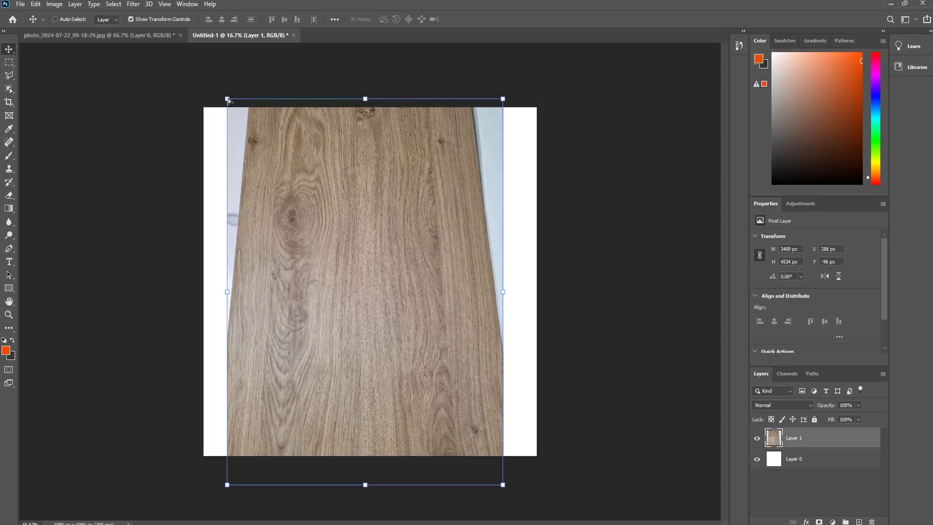
{"action": "left_click_drag", "start_coordinate": [229, 100], "coordinate": [195, 103]}
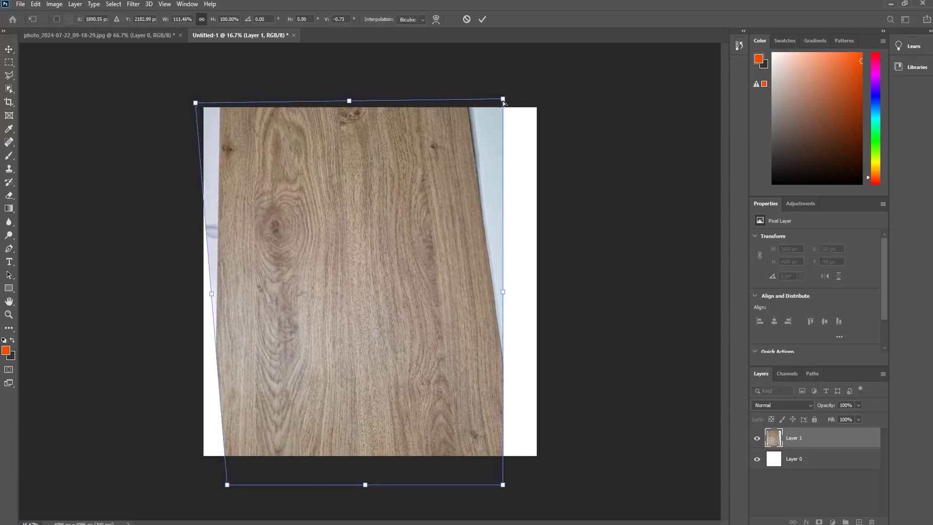
{"action": "left_click_drag", "start_coordinate": [504, 100], "coordinate": [553, 107]}
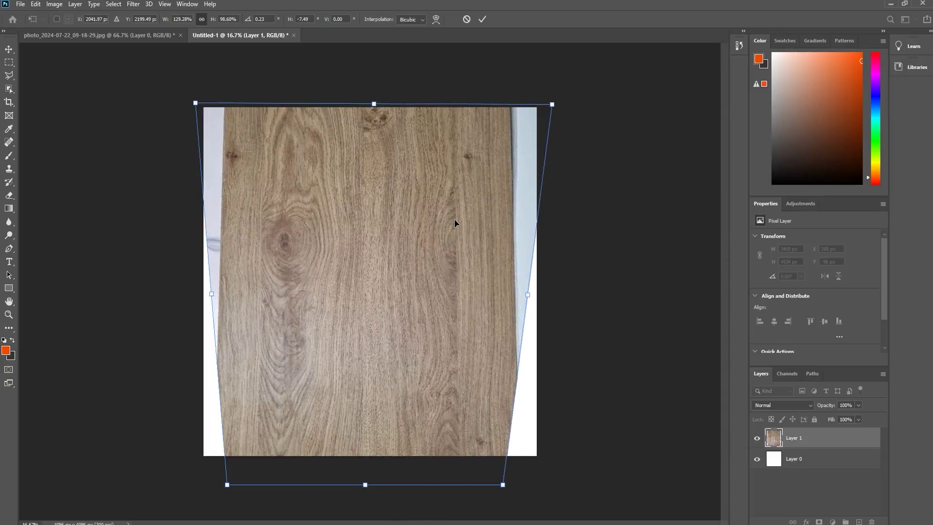
{"action": "key", "text": "Return"}
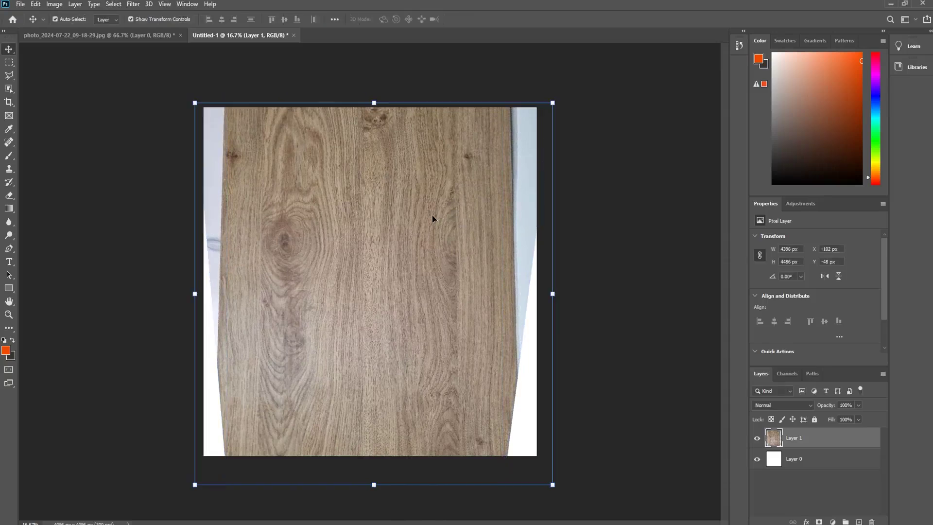
Move the wood layer left and stretch it horizontally to 5290 px wide so the plank covers the whole canvas
{"action": "left_click_drag", "start_coordinate": [433, 237], "coordinate": [413, 235]}
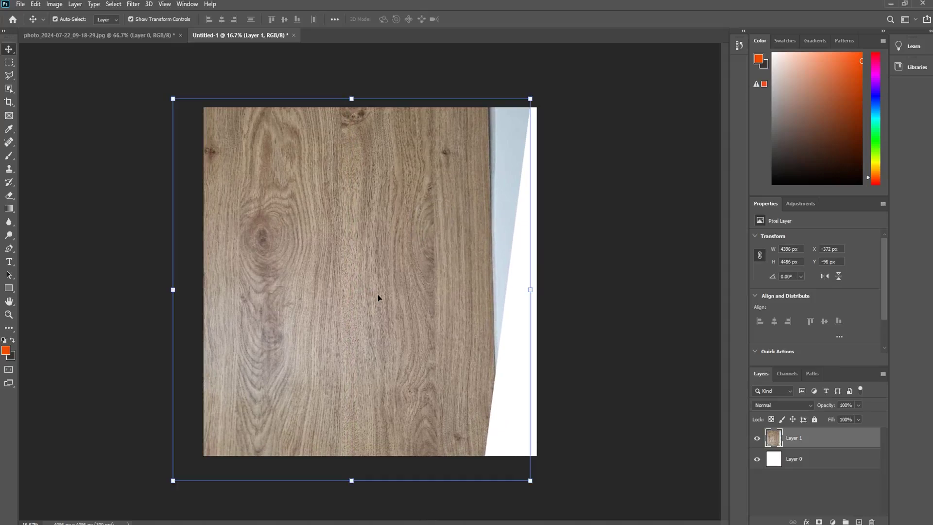
{"action": "left_click_drag", "start_coordinate": [530, 289], "coordinate": [595, 289]}
{"action": "left_click_drag", "start_coordinate": [173, 290], "coordinate": [165, 287]}
{"action": "key", "text": "Return"}
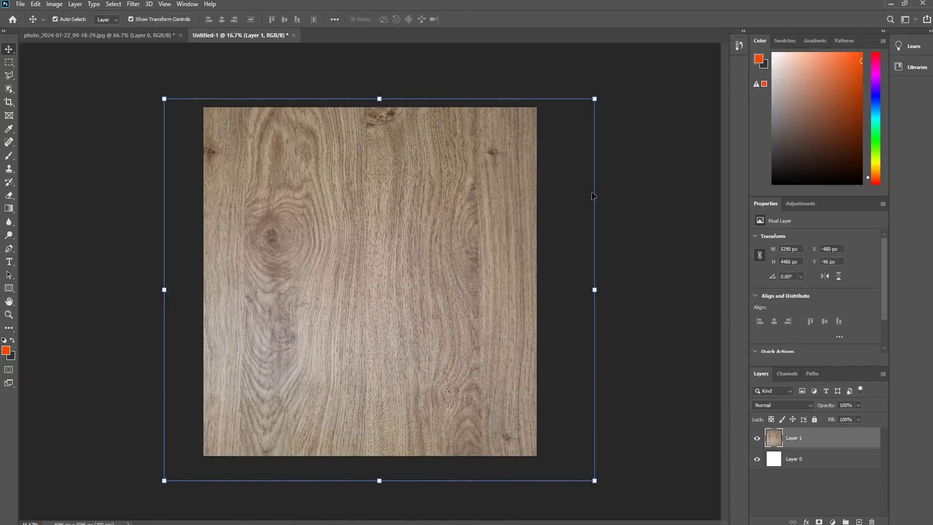
{"action": "left_click", "coordinate": [654, 164]}
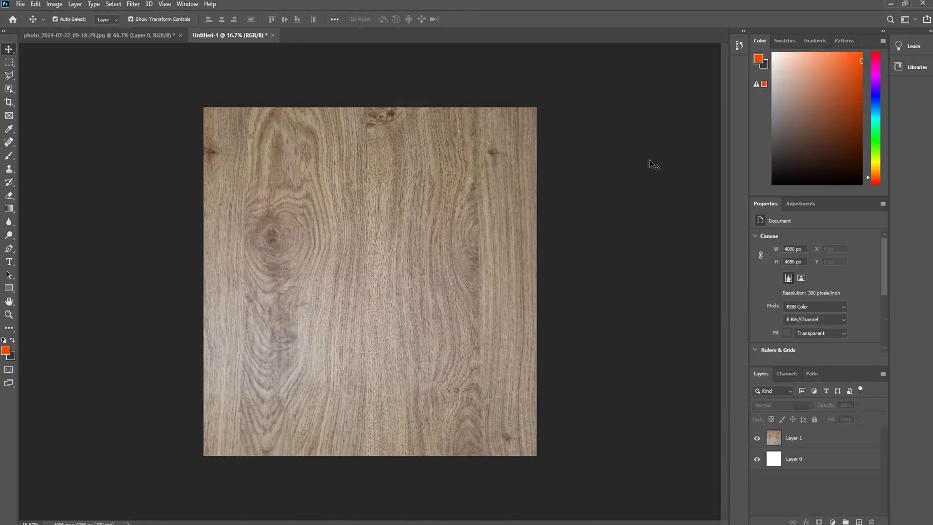
{"action": "left_click", "coordinate": [157, 37]}
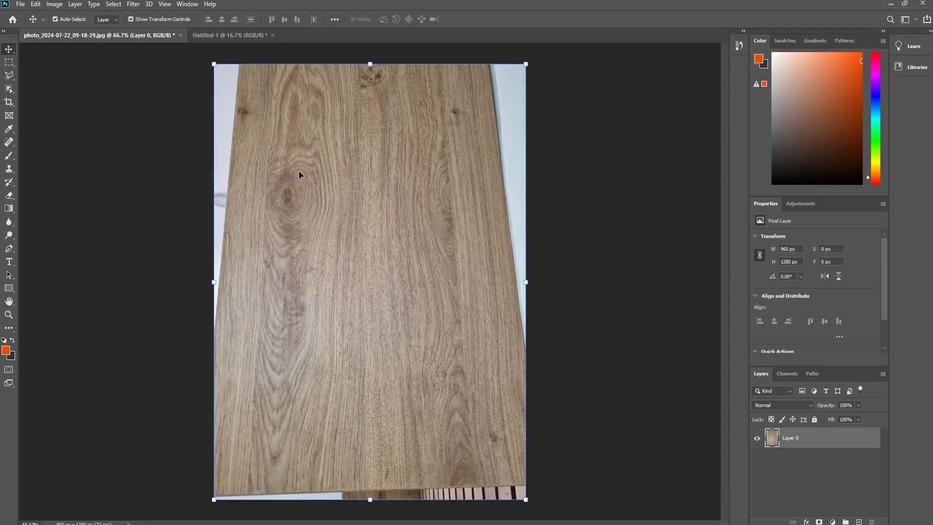
{"action": "left_click", "coordinate": [243, 37]}
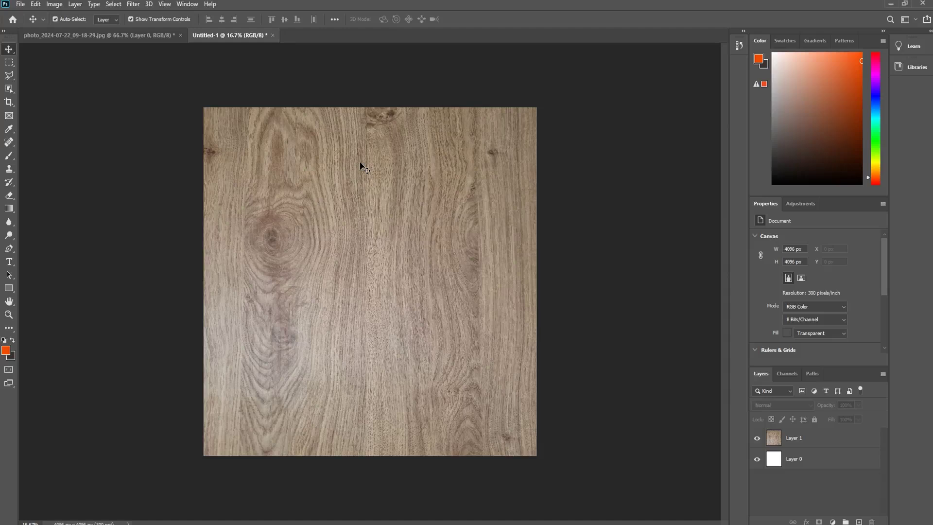
Delete the white layer and crop the wood layer to the canvas bounds, discarding the pixels outside
{"action": "left_click", "coordinate": [792, 454]}
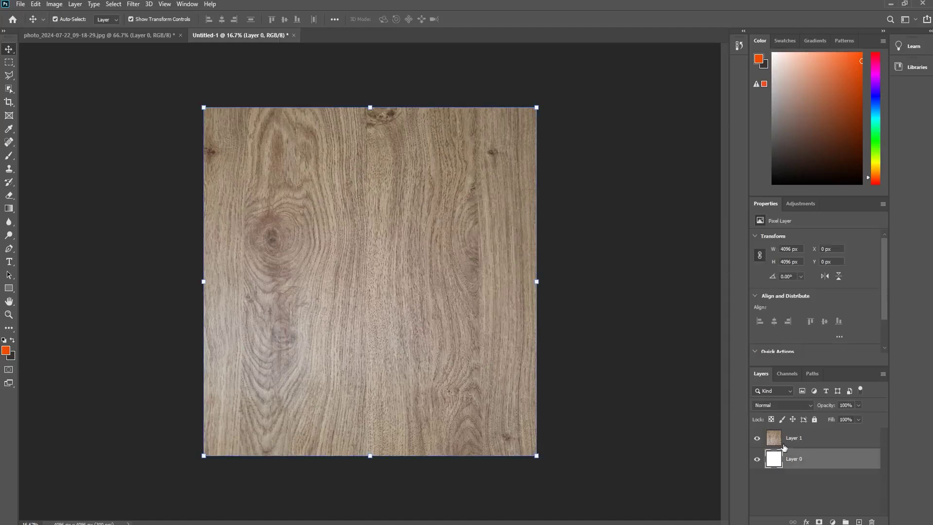
{"action": "key", "text": "Delete"}
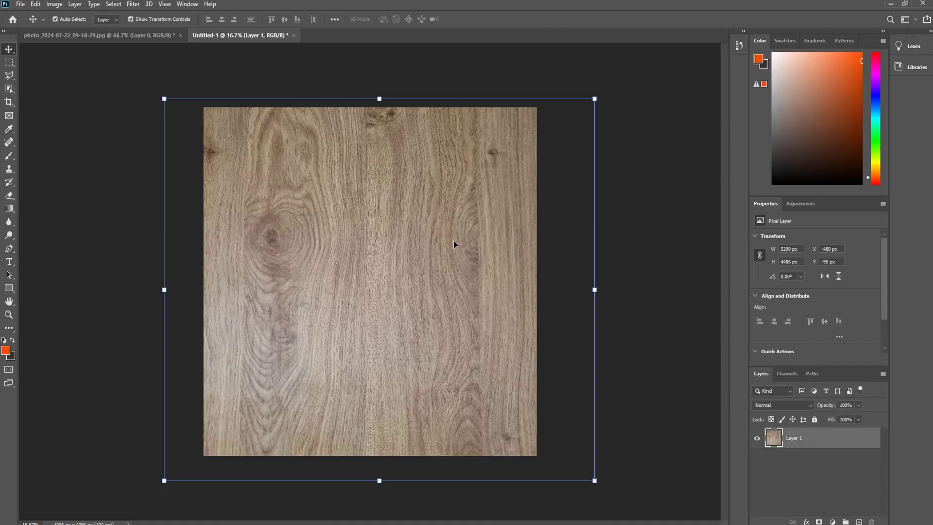
{"action": "left_click", "coordinate": [9, 102]}
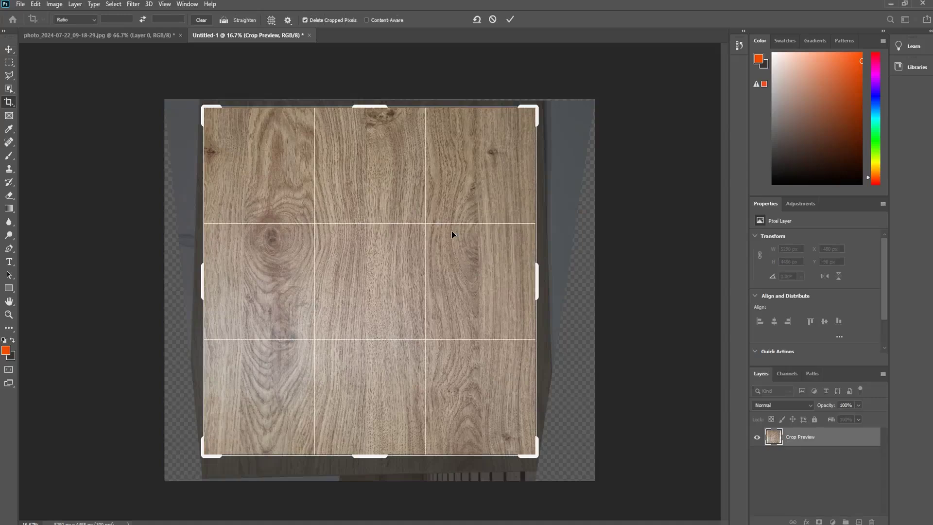
{"action": "left_click", "coordinate": [510, 22]}
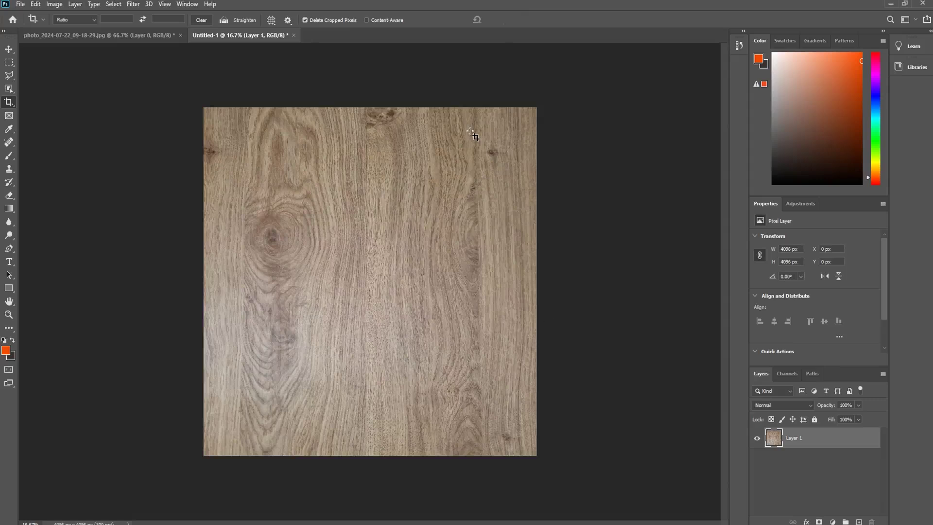
{"action": "left_click", "coordinate": [9, 49]}
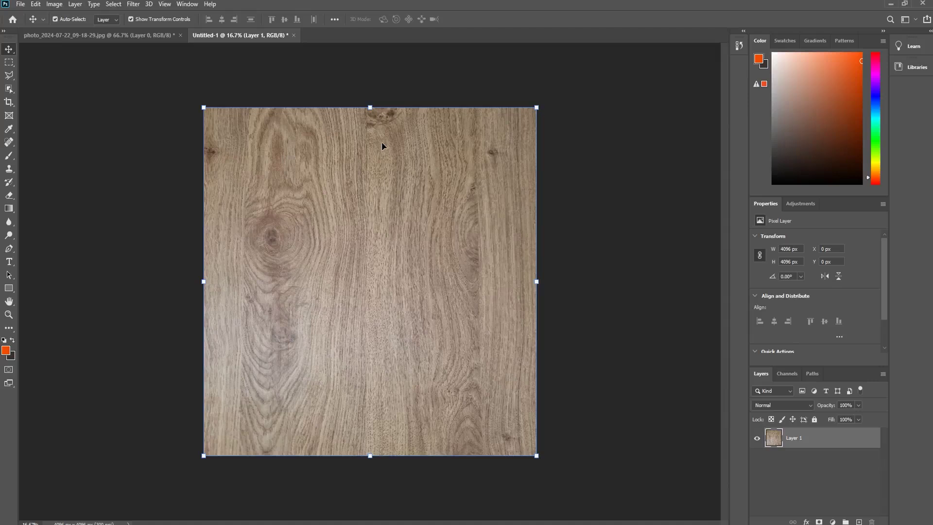
Apply the Offset filter to the wood layer with +1759 pixels horizontal, +1619 pixels vertical and Wrap Around
{"action": "left_click", "coordinate": [133, 4]}
{"action": "mouse_move", "coordinate": [163, 208]}
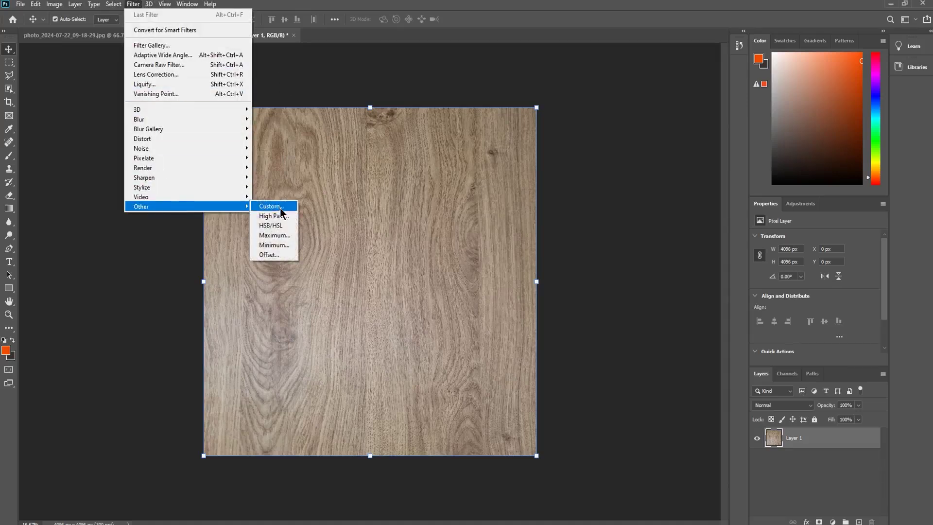
{"action": "left_click", "coordinate": [284, 254]}
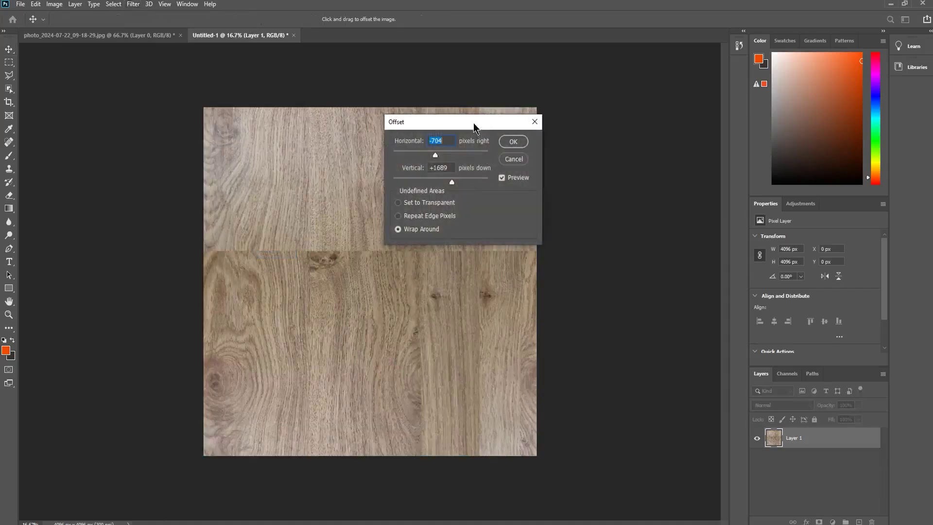
{"action": "left_click_drag", "start_coordinate": [474, 124], "coordinate": [666, 131]}
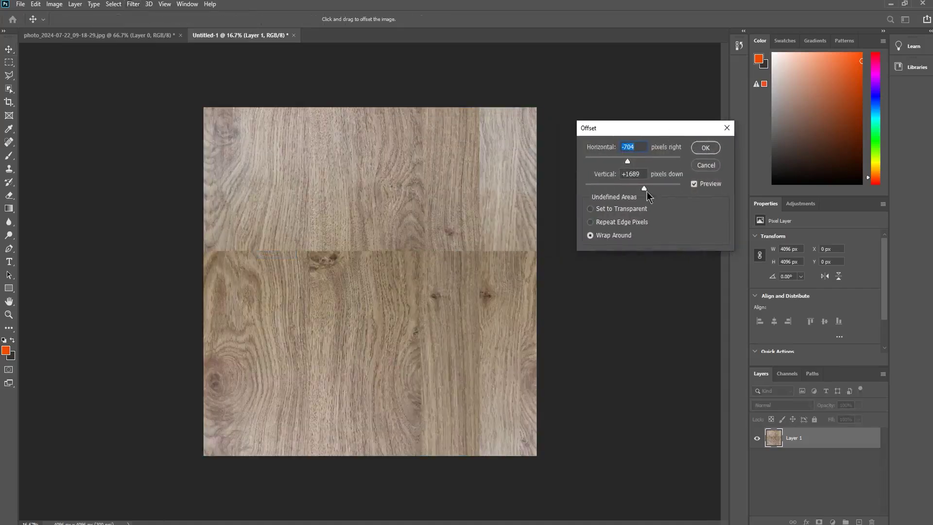
{"action": "left_click", "coordinate": [663, 187]}
{"action": "left_click_drag", "start_coordinate": [628, 162], "coordinate": [644, 162]}
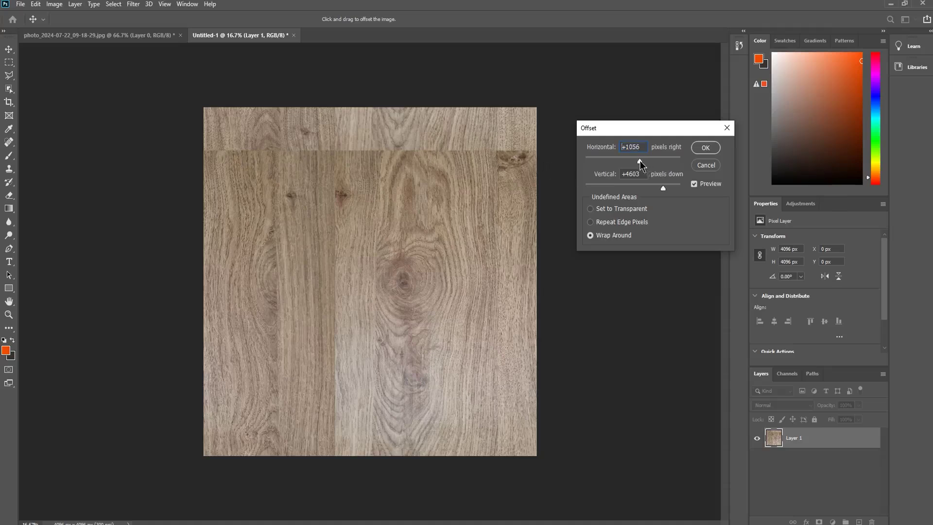
{"action": "left_click_drag", "start_coordinate": [634, 161], "coordinate": [630, 161]}
{"action": "left_click_drag", "start_coordinate": [665, 188], "coordinate": [643, 188]}
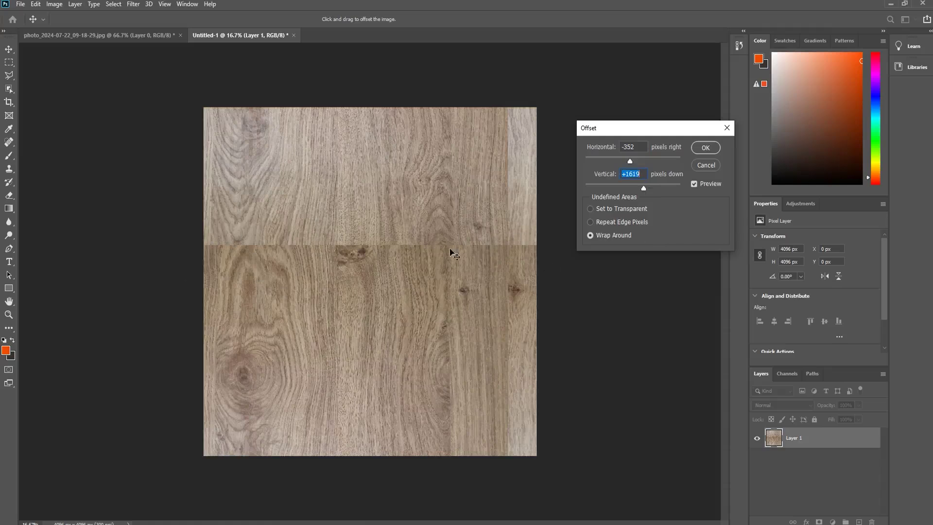
{"action": "left_click_drag", "start_coordinate": [639, 161], "coordinate": [643, 159]}
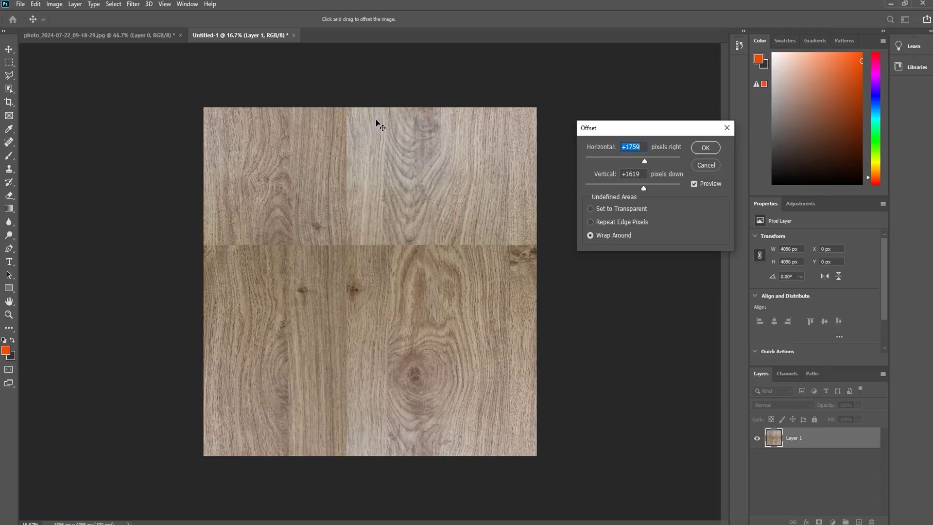
{"action": "left_click", "coordinate": [705, 147]}
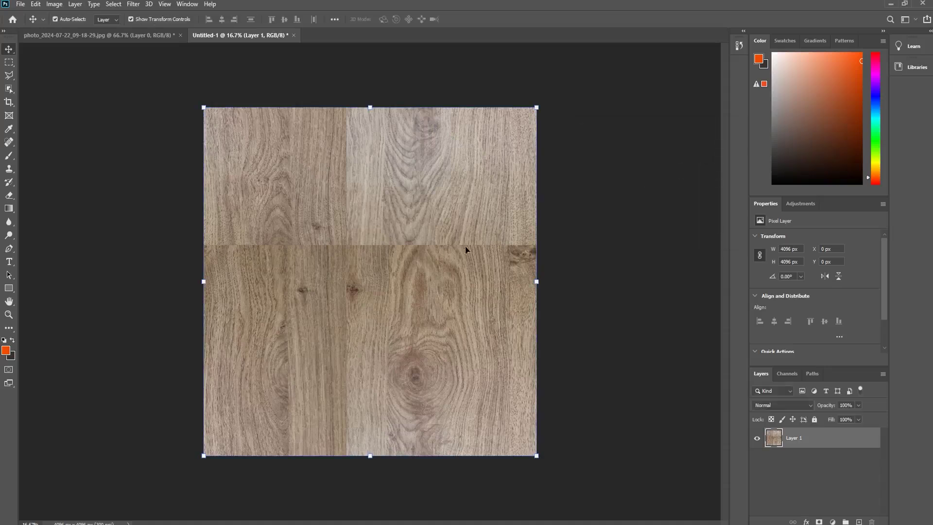
Try to cover the horizontal seam across the full texture width with the Patch tool, sampling the wood just above
{"action": "left_click", "coordinate": [11, 142]}
{"action": "right_click", "coordinate": [10, 142]}
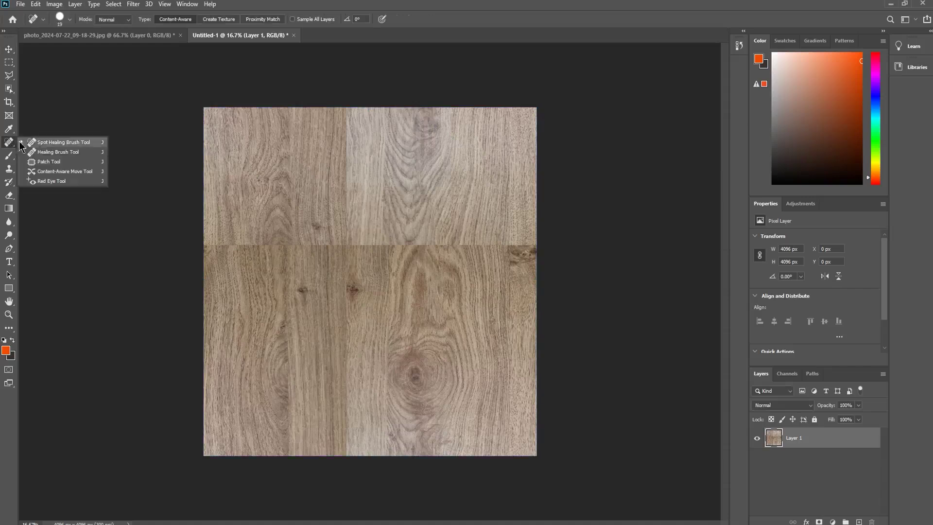
{"action": "left_click", "coordinate": [62, 163]}
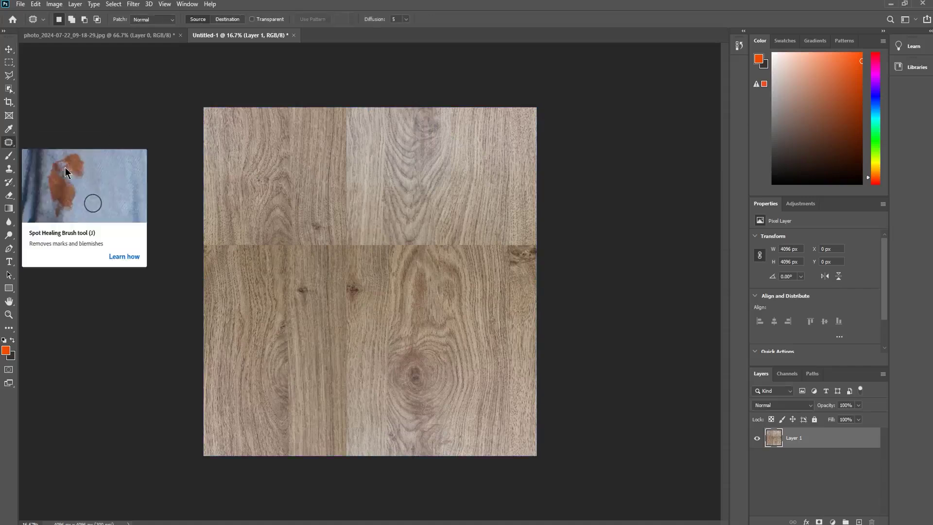
{"action": "mouse_move", "coordinate": [201, 232]}
{"action": "left_mouse_down"}
{"action": "mouse_move", "coordinate": [507, 226]}
{"action": "mouse_move", "coordinate": [550, 234]}
{"action": "mouse_move", "coordinate": [539, 259]}
{"action": "mouse_move", "coordinate": [334, 269]}
{"action": "mouse_move", "coordinate": [224, 268]}
{"action": "mouse_move", "coordinate": [203, 261]}
{"action": "mouse_move", "coordinate": [203, 234]}
{"action": "left_mouse_up"}
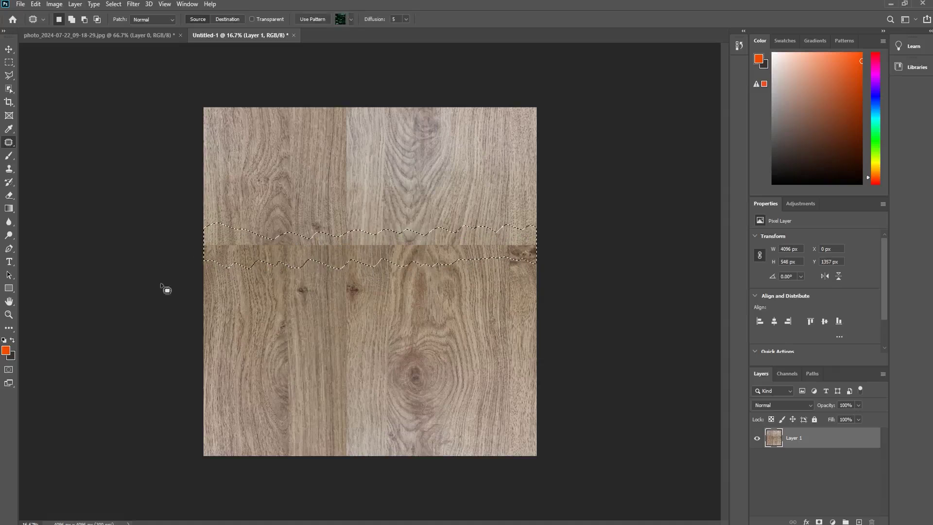
{"action": "left_click_drag", "start_coordinate": [368, 248], "coordinate": [363, 198]}
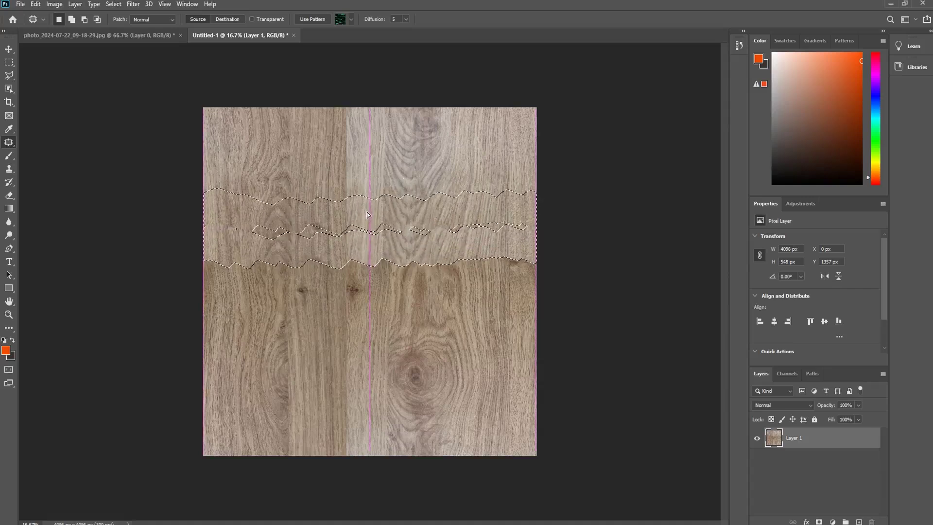
{"action": "left_click", "coordinate": [303, 334]}
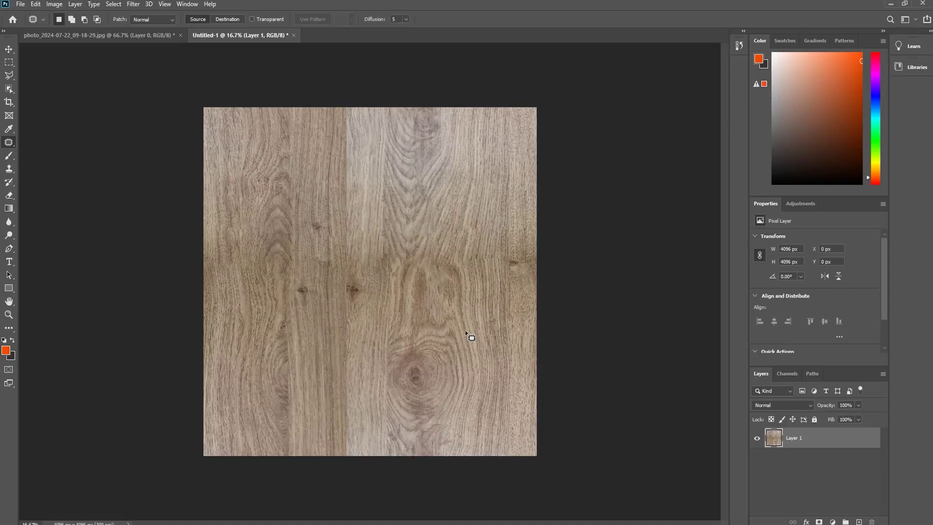
Undo the horizontal seam patch along with its selection
{"action": "key", "text": "ctrl+z"}
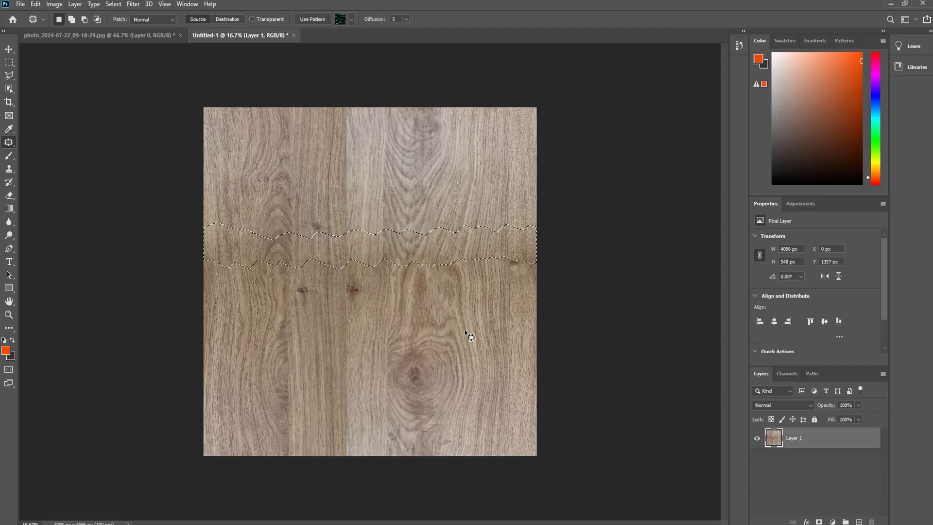
{"action": "key", "text": "ctrl+z"}
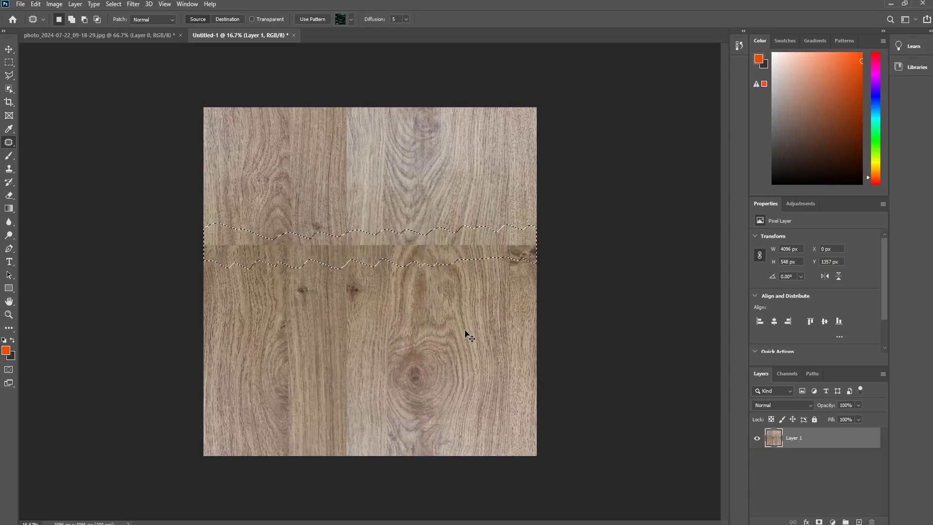
{"action": "key", "text": "ctrl+z"}
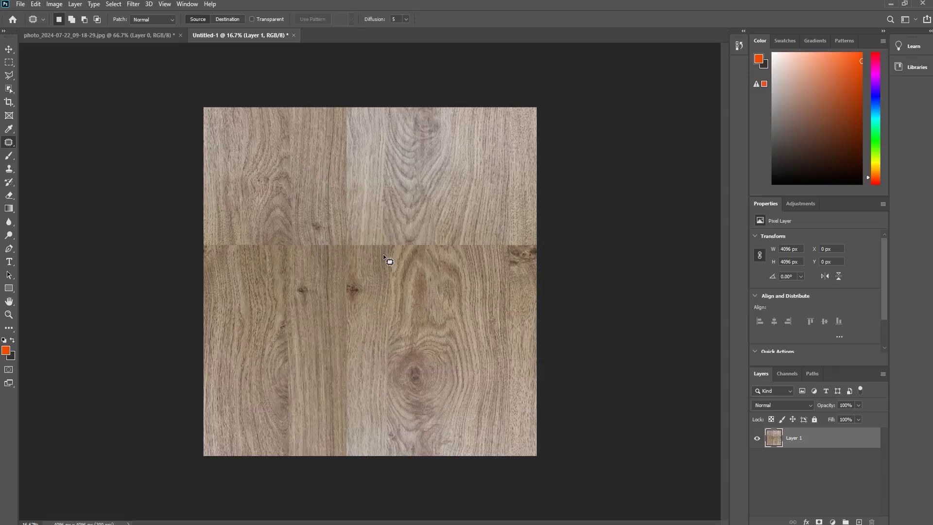
Step through the history back to before the Offset filter, and reapply the same Offset to the wood layer
{"action": "key", "text": "ctrl+shift+z"}
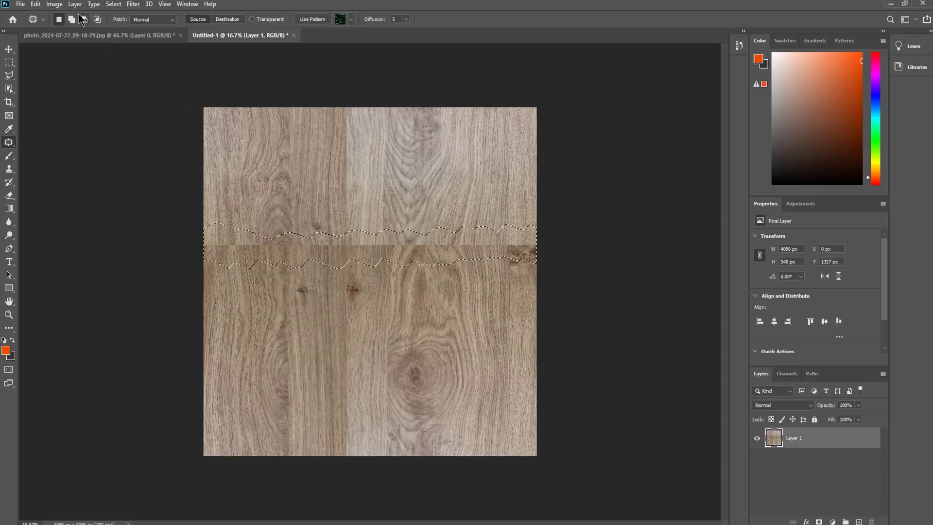
{"action": "left_click", "coordinate": [36, 5]}
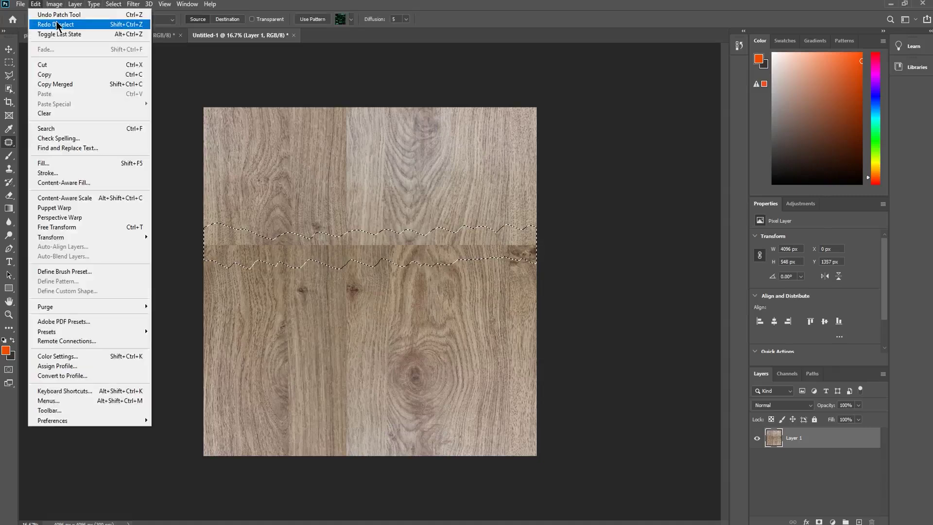
{"action": "left_click", "coordinate": [216, 78]}
{"action": "key", "text": "ctrl+d"}
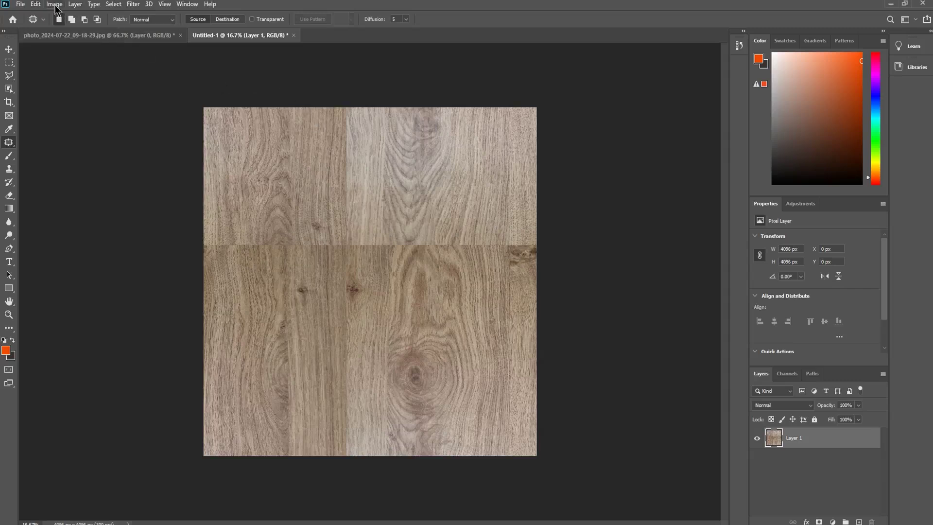
{"action": "left_click", "coordinate": [35, 4]}
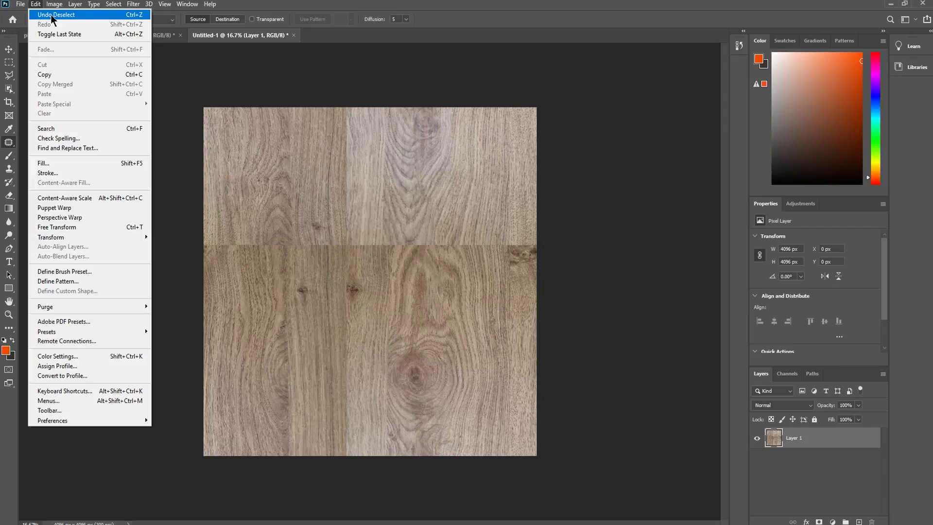
{"action": "left_click", "coordinate": [52, 16]}
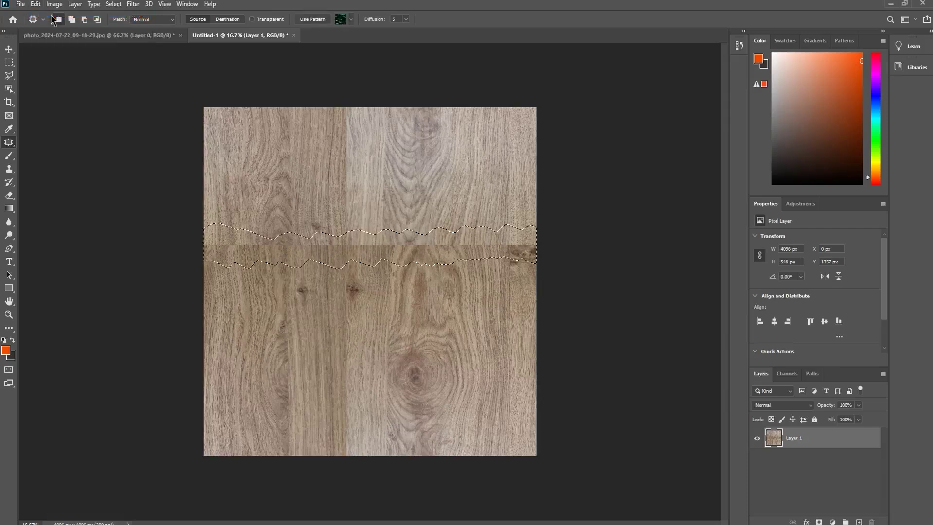
{"action": "left_click", "coordinate": [39, 5]}
{"action": "left_click", "coordinate": [48, 14]}
{"action": "left_click", "coordinate": [36, 4]}
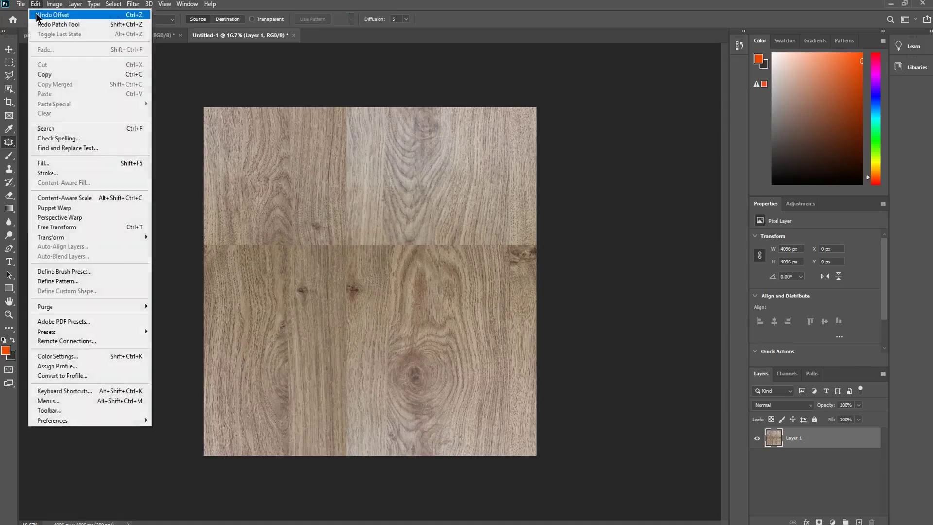
{"action": "left_click", "coordinate": [38, 15]}
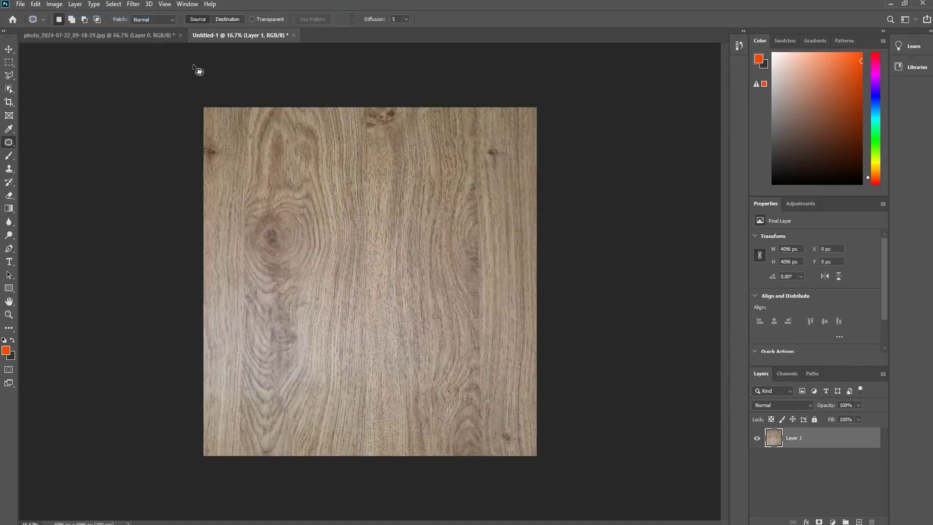
{"action": "left_click", "coordinate": [133, 4]}
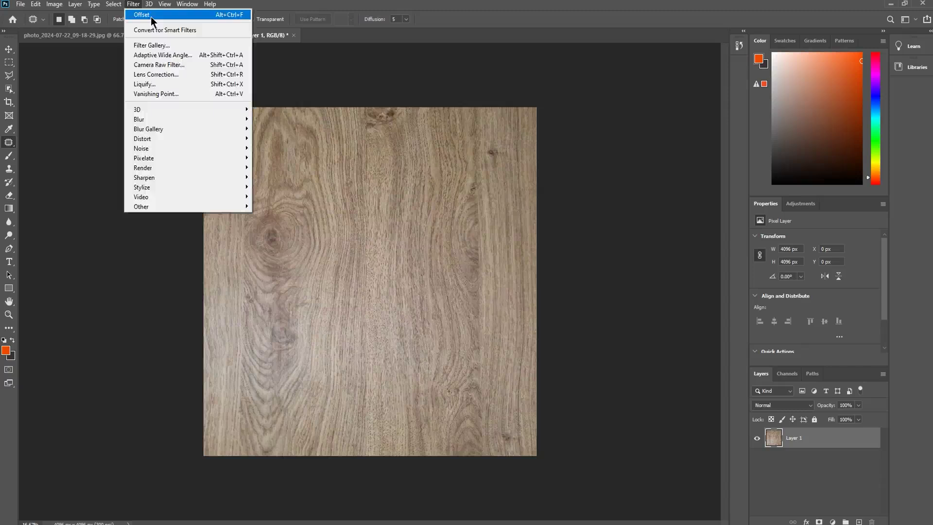
{"action": "left_click", "coordinate": [151, 15]}
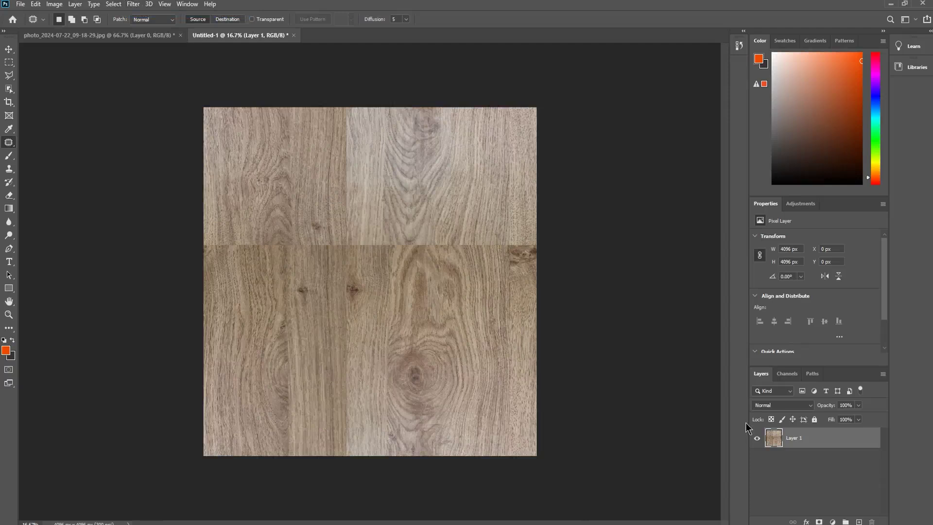
Duplicate the wood layer and patch the horizontal seam across the copy's full width, sampling the wood just above
{"action": "key", "text": "ctrl+j"}
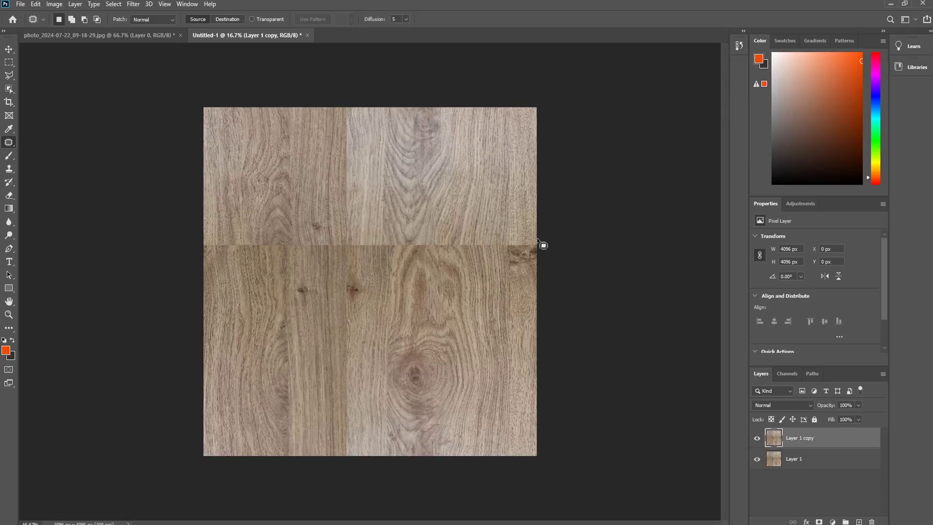
{"action": "mouse_move", "coordinate": [544, 242]}
{"action": "left_mouse_down"}
{"action": "mouse_move", "coordinate": [433, 238]}
{"action": "mouse_move", "coordinate": [525, 234]}
{"action": "mouse_move", "coordinate": [459, 238]}
{"action": "mouse_move", "coordinate": [344, 218]}
{"action": "mouse_move", "coordinate": [288, 229]}
{"action": "mouse_move", "coordinate": [231, 215]}
{"action": "mouse_move", "coordinate": [200, 237]}
{"action": "mouse_move", "coordinate": [205, 268]}
{"action": "mouse_move", "coordinate": [269, 279]}
{"action": "mouse_move", "coordinate": [457, 258]}
{"action": "mouse_move", "coordinate": [524, 265]}
{"action": "mouse_move", "coordinate": [539, 251]}
{"action": "left_mouse_up"}
{"action": "mouse_move", "coordinate": [340, 243]}
{"action": "left_mouse_down"}
{"action": "mouse_move", "coordinate": [360, 271]}
{"action": "mouse_move", "coordinate": [364, 204]}
{"action": "left_mouse_up"}
{"action": "key", "text": "ctrl+d"}
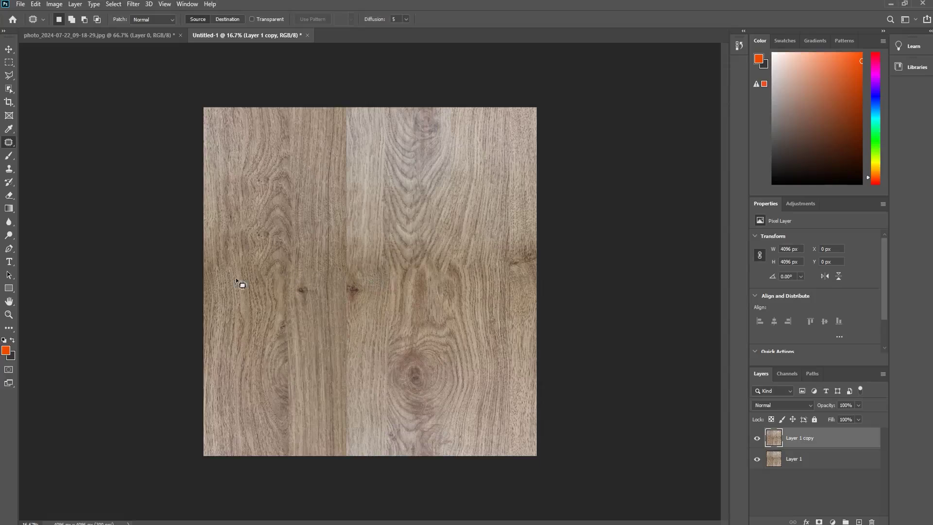
Patch the narrow V-shaped grain at the horizontal seam right of the centre, about 300 × 933 px, sampling the wood to its right
{"action": "scroll", "coordinate": [425, 295], "scroll_direction": "up", "scroll_amount": 5}
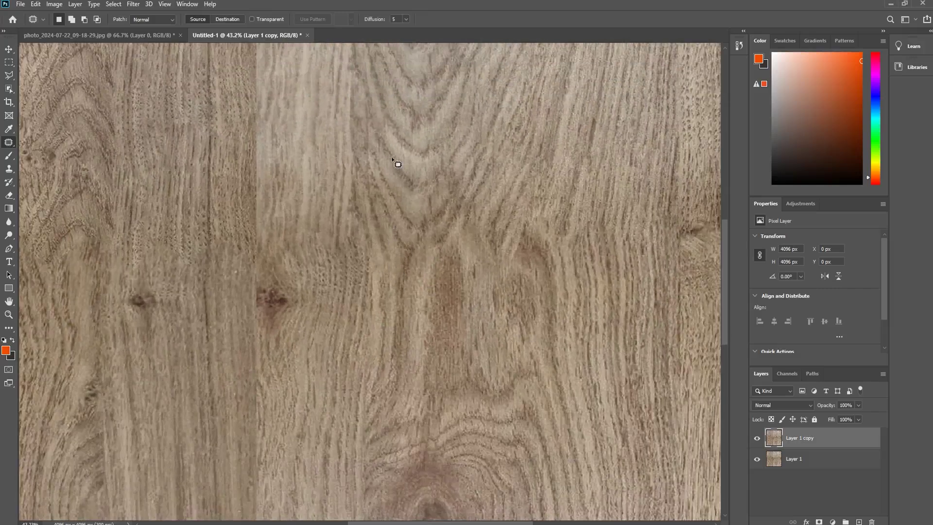
{"action": "mouse_move", "coordinate": [369, 144]}
{"action": "left_mouse_down"}
{"action": "mouse_move", "coordinate": [390, 249]}
{"action": "mouse_move", "coordinate": [385, 351]}
{"action": "mouse_move", "coordinate": [412, 307]}
{"action": "mouse_move", "coordinate": [430, 234]}
{"action": "mouse_move", "coordinate": [391, 181]}
{"action": "left_mouse_up"}
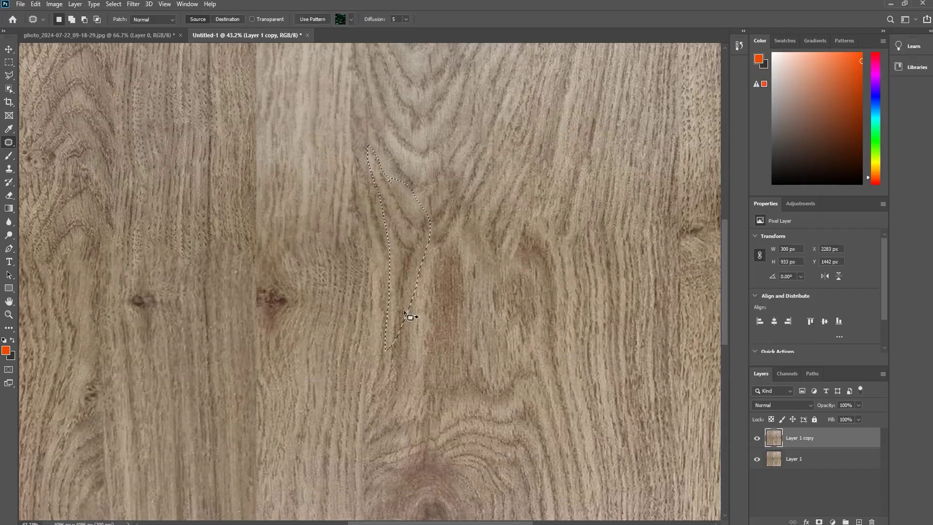
{"action": "mouse_move", "coordinate": [409, 257]}
{"action": "left_mouse_down"}
{"action": "mouse_move", "coordinate": [476, 269]}
{"action": "mouse_move", "coordinate": [462, 260]}
{"action": "left_mouse_up"}
{"action": "key", "text": "ctrl+d"}
{"action": "key", "text": "ctrl+0"}
{"action": "scroll", "coordinate": [421, 306], "scroll_direction": "down", "scroll_amount": 1}
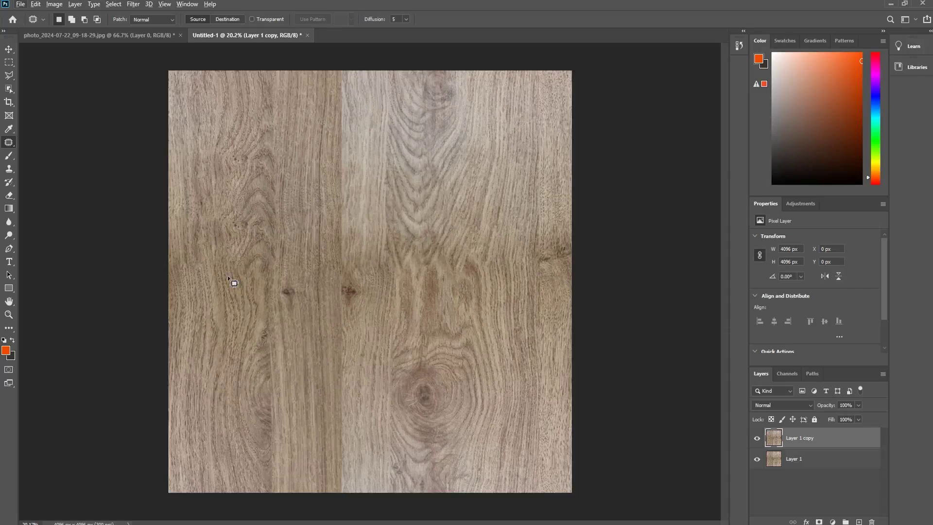
Patch the horizontal seam at the texture's left edge, an area about 538 × 548 px, sampling the adjacent wood above and below
{"action": "scroll", "coordinate": [233, 251], "scroll_direction": "up", "scroll_amount": 6}
{"action": "scroll", "coordinate": [202, 273], "scroll_direction": "down", "scroll_amount": 2}
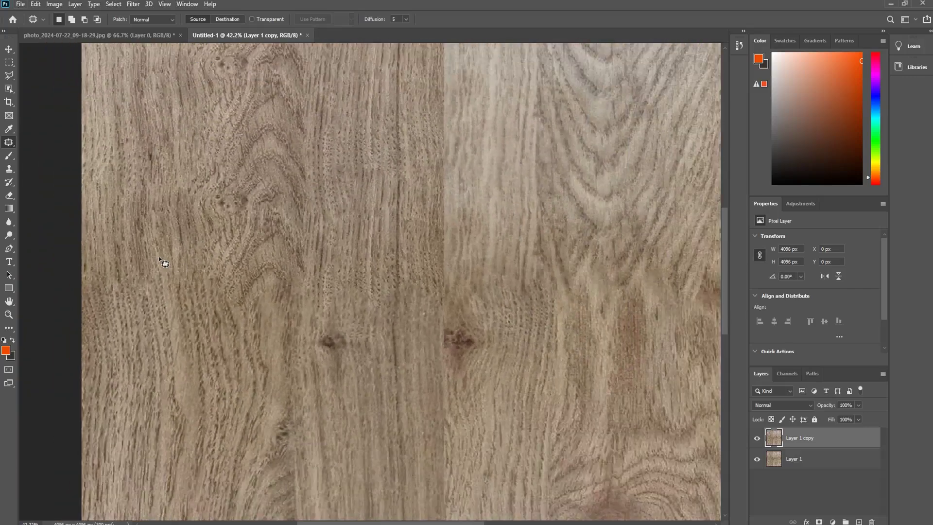
{"action": "mouse_move", "coordinate": [180, 238]}
{"action": "left_mouse_down"}
{"action": "mouse_move", "coordinate": [117, 254]}
{"action": "mouse_move", "coordinate": [87, 241]}
{"action": "mouse_move", "coordinate": [79, 296]}
{"action": "mouse_move", "coordinate": [94, 348]}
{"action": "mouse_move", "coordinate": [127, 355]}
{"action": "mouse_move", "coordinate": [190, 326]}
{"action": "mouse_move", "coordinate": [179, 238]}
{"action": "left_mouse_up"}
{"action": "left_click_drag", "start_coordinate": [142, 271], "coordinate": [139, 149]}
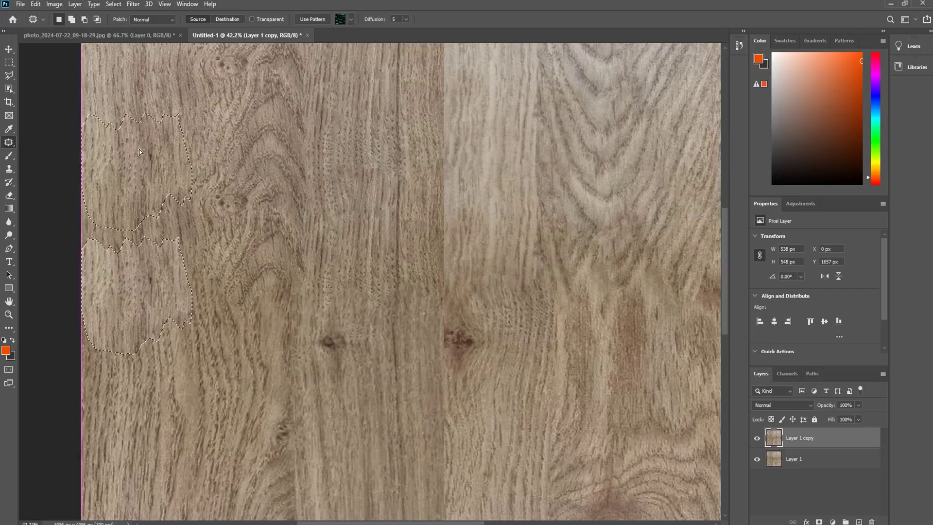
{"action": "left_click_drag", "start_coordinate": [134, 279], "coordinate": [136, 336]}
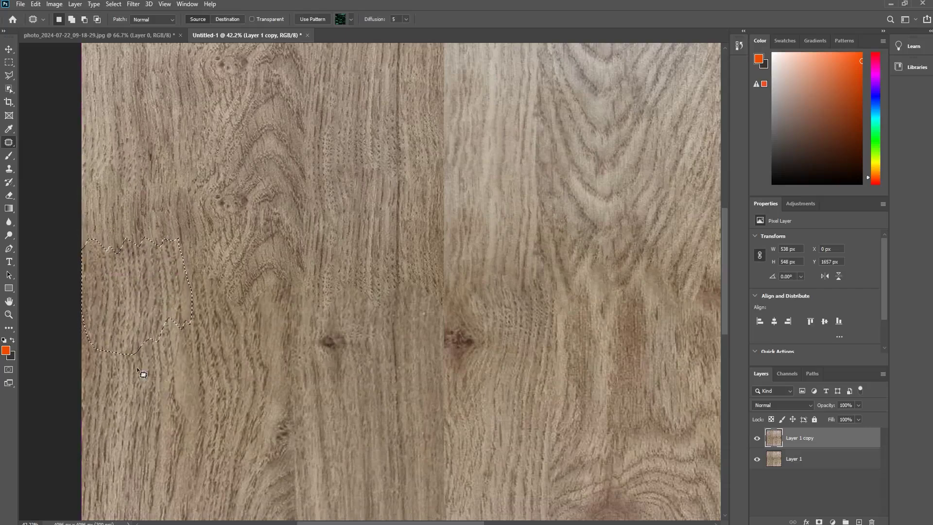
{"action": "key", "text": "ctrl+d"}
{"action": "scroll", "coordinate": [163, 315], "scroll_direction": "down", "scroll_amount": 5}
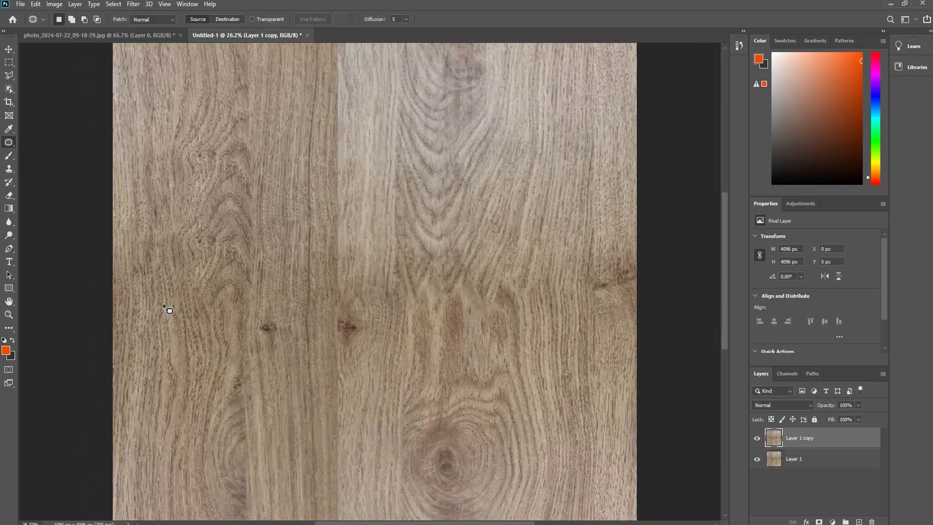
Patch the straight grain beside the plank joint near the texture's right edge, about 575 × 492 px, sampling the wood above
{"action": "scroll", "coordinate": [384, 308], "scroll_direction": "up", "scroll_amount": 5}
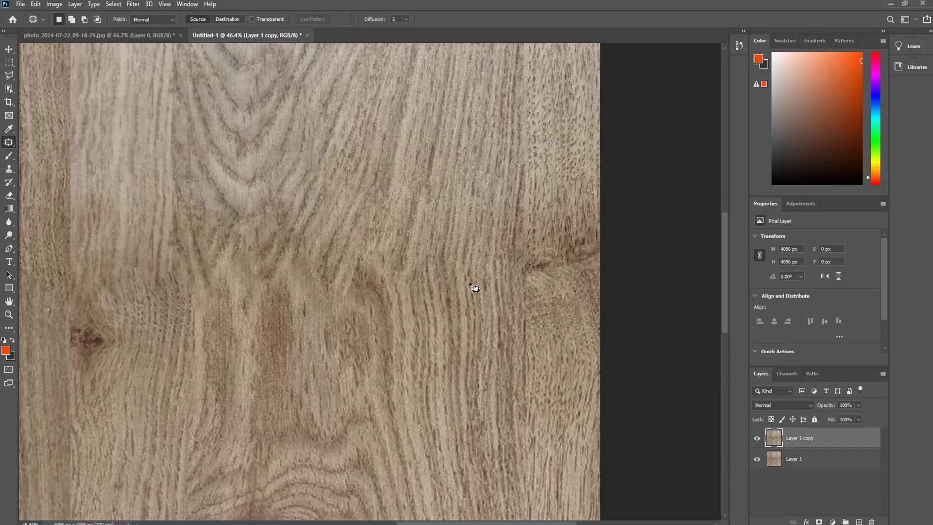
{"action": "mouse_move", "coordinate": [519, 332]}
{"action": "left_mouse_down"}
{"action": "mouse_move", "coordinate": [410, 323]}
{"action": "mouse_move", "coordinate": [397, 283]}
{"action": "mouse_move", "coordinate": [411, 248]}
{"action": "mouse_move", "coordinate": [488, 213]}
{"action": "mouse_move", "coordinate": [515, 217]}
{"action": "mouse_move", "coordinate": [528, 268]}
{"action": "mouse_move", "coordinate": [518, 330]}
{"action": "left_mouse_up"}
{"action": "left_click_drag", "start_coordinate": [500, 261], "coordinate": [503, 227]}
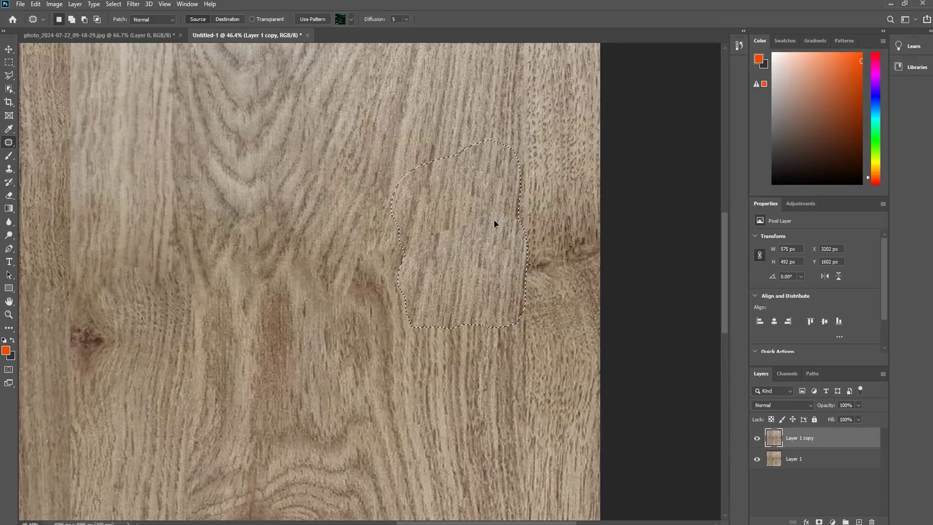
{"action": "key", "text": "ctrl+d"}
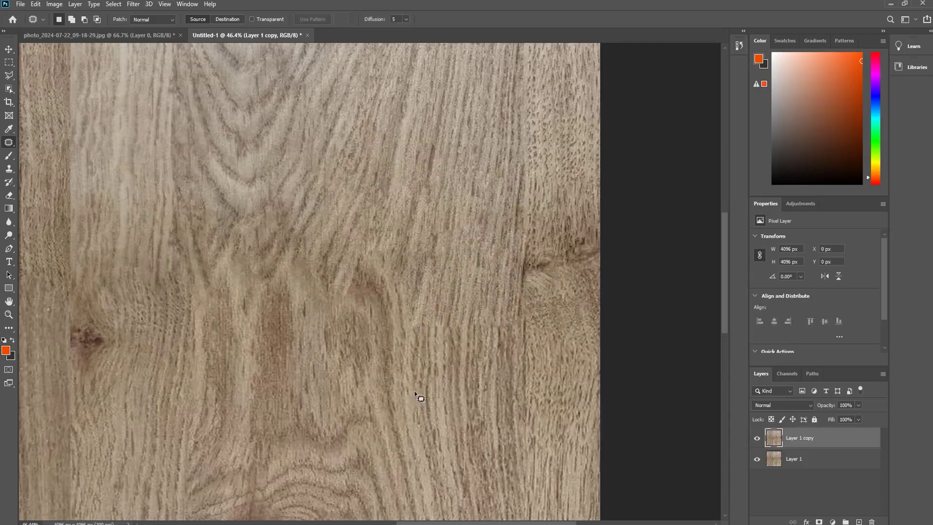
{"action": "scroll", "coordinate": [484, 302], "scroll_direction": "down", "scroll_amount": 5}
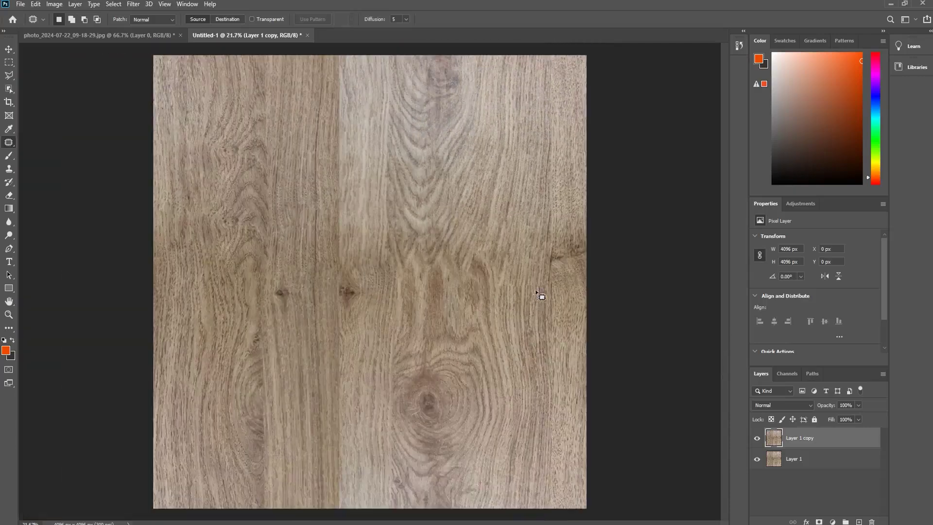
Patch the hard lower border left by the previous patch near the right plank joint, sampling the wood just above
{"action": "scroll", "coordinate": [537, 292], "scroll_direction": "up", "scroll_amount": 5}
{"action": "left_click_drag", "start_coordinate": [565, 289], "coordinate": [489, 291]}
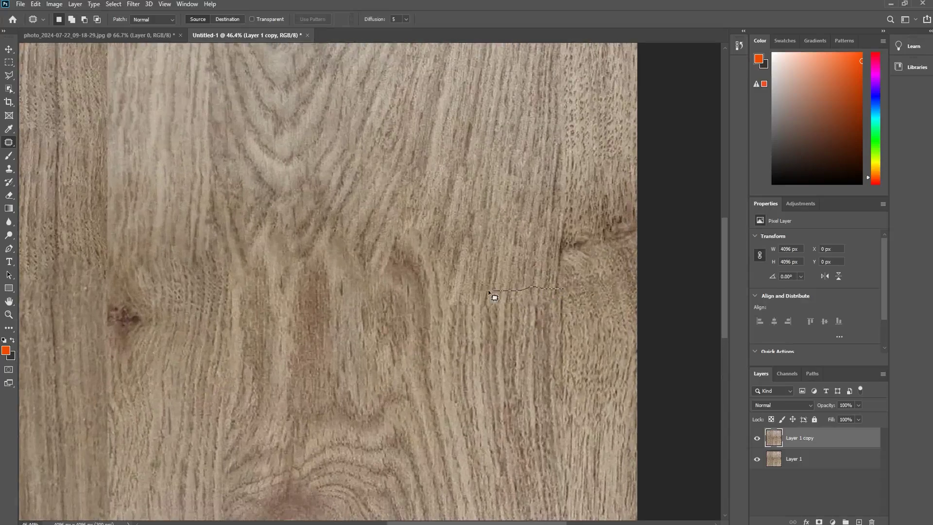
{"action": "mouse_move", "coordinate": [537, 323]}
{"action": "left_mouse_down"}
{"action": "mouse_move", "coordinate": [564, 289]}
{"action": "mouse_move", "coordinate": [533, 281]}
{"action": "left_mouse_up"}
{"action": "key", "text": "ctrl+d"}
{"action": "scroll", "coordinate": [496, 238], "scroll_direction": "down", "scroll_amount": 2}
{"action": "scroll", "coordinate": [497, 237], "scroll_direction": "down", "scroll_amount": 2}
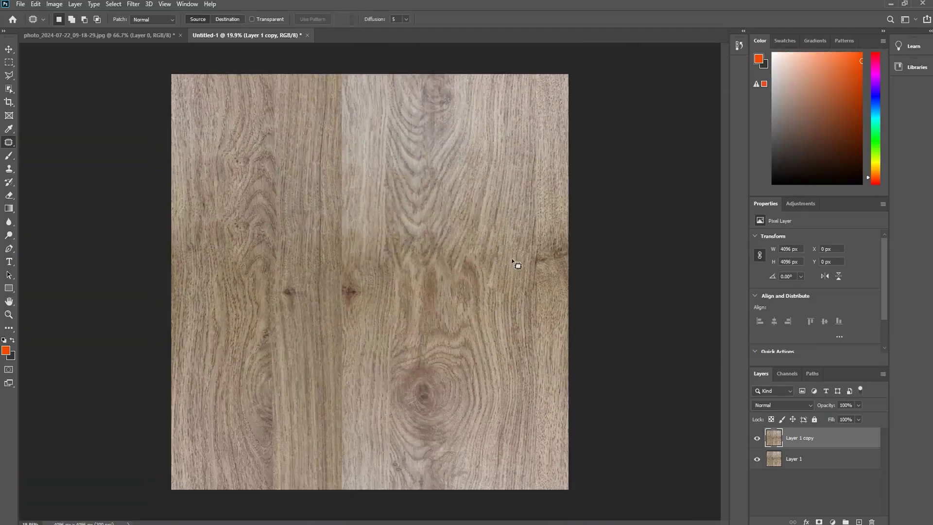
Patch the arched grain at the horizontal seam in the texture's left part, about 517 × 913 px, sampling nearby wood
{"action": "scroll", "coordinate": [541, 272], "scroll_direction": "up", "scroll_amount": 1}
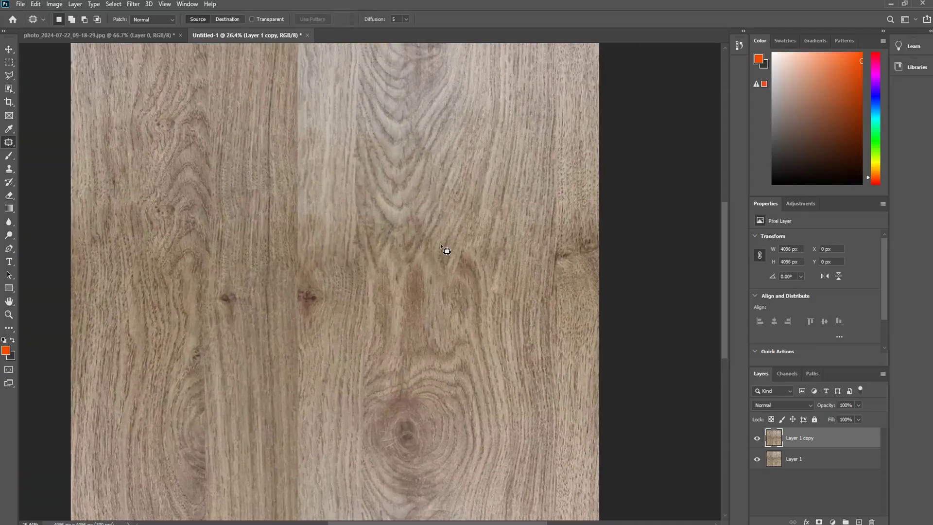
{"action": "scroll", "coordinate": [377, 243], "scroll_direction": "up", "scroll_amount": 1}
{"action": "scroll", "coordinate": [377, 243], "scroll_direction": "down", "scroll_amount": 2}
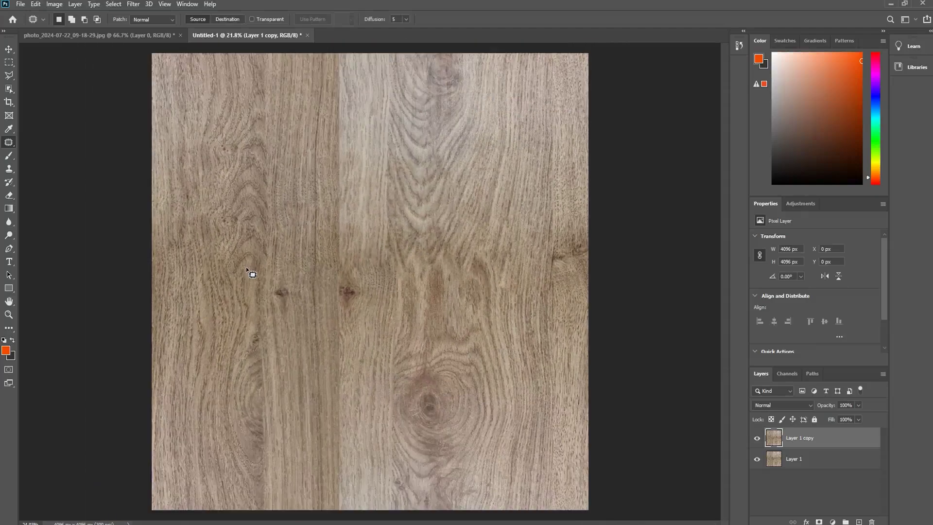
{"action": "scroll", "coordinate": [246, 267], "scroll_direction": "up", "scroll_amount": 3}
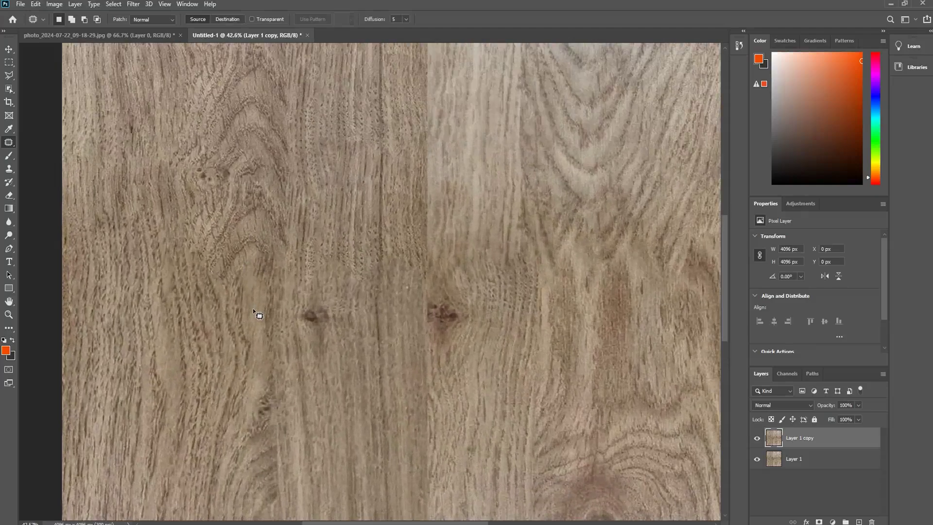
{"action": "mouse_move", "coordinate": [216, 267]}
{"action": "left_mouse_down"}
{"action": "mouse_move", "coordinate": [201, 295]}
{"action": "mouse_move", "coordinate": [201, 261]}
{"action": "mouse_move", "coordinate": [219, 230]}
{"action": "left_mouse_up"}
{"action": "mouse_move", "coordinate": [252, 185]}
{"action": "left_mouse_down"}
{"action": "mouse_move", "coordinate": [296, 202]}
{"action": "mouse_move", "coordinate": [290, 376]}
{"action": "mouse_move", "coordinate": [220, 328]}
{"action": "mouse_move", "coordinate": [199, 299]}
{"action": "mouse_move", "coordinate": [203, 273]}
{"action": "left_mouse_up"}
{"action": "mouse_move", "coordinate": [243, 235]}
{"action": "left_mouse_down"}
{"action": "mouse_move", "coordinate": [243, 222]}
{"action": "mouse_move", "coordinate": [244, 311]}
{"action": "left_mouse_up"}
{"action": "key", "text": "ctrl+d"}
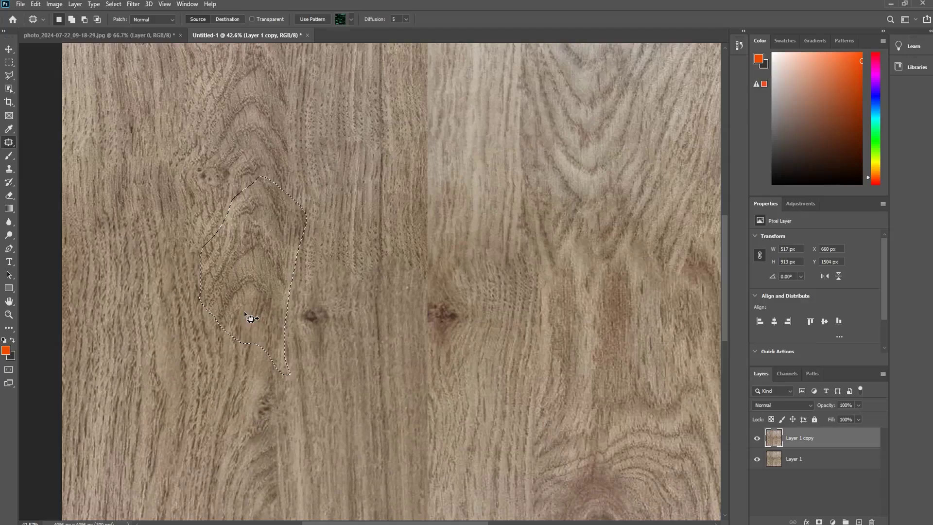
{"action": "scroll", "coordinate": [311, 279], "scroll_direction": "down", "scroll_amount": 3}
{"action": "scroll", "coordinate": [312, 280], "scroll_direction": "down", "scroll_amount": 1}
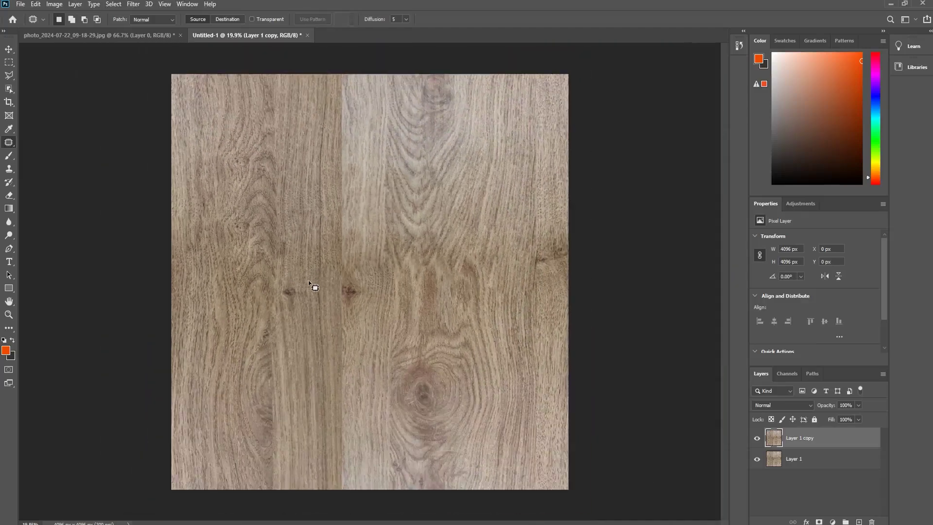
Compare the patched copy with the original wood layer by hiding and showing the copy
{"action": "scroll", "coordinate": [287, 301], "scroll_direction": "up", "scroll_amount": 4}
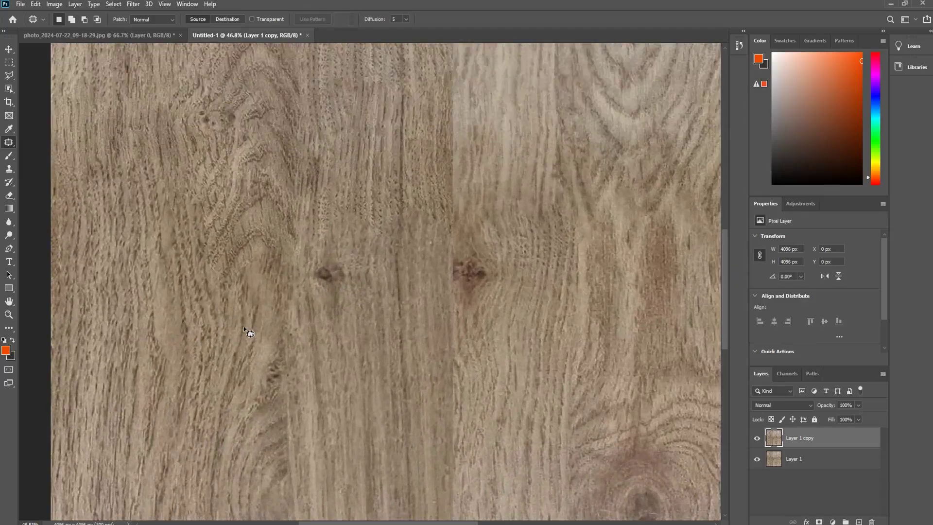
{"action": "scroll", "coordinate": [244, 328], "scroll_direction": "down", "scroll_amount": 5}
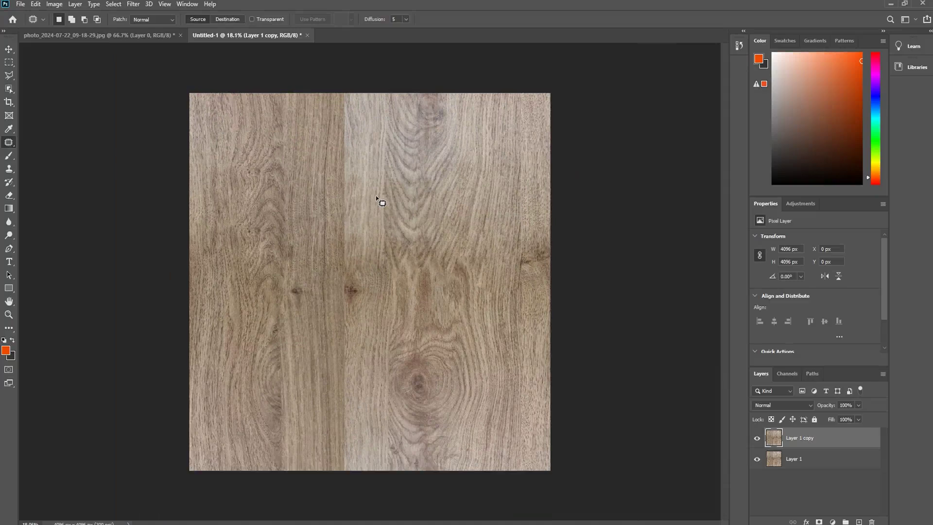
{"action": "left_click", "coordinate": [758, 439]}
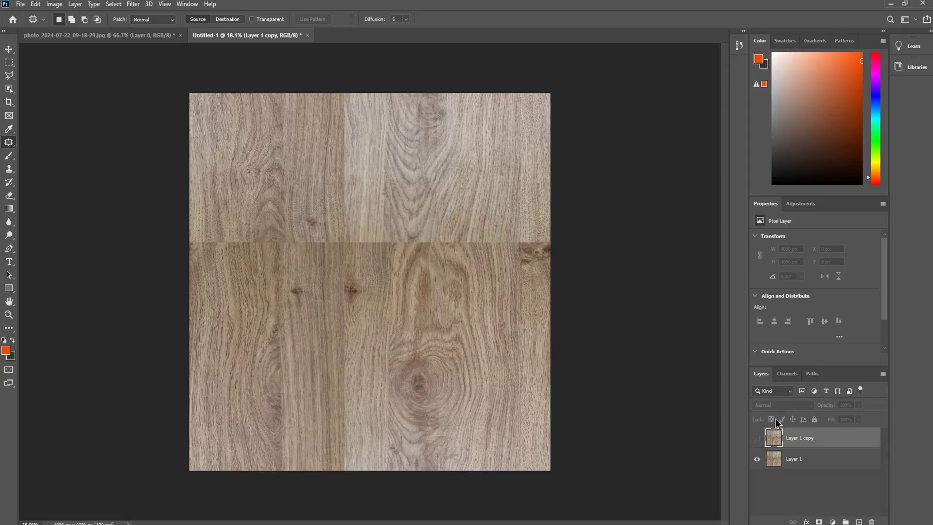
{"action": "left_click", "coordinate": [758, 439]}
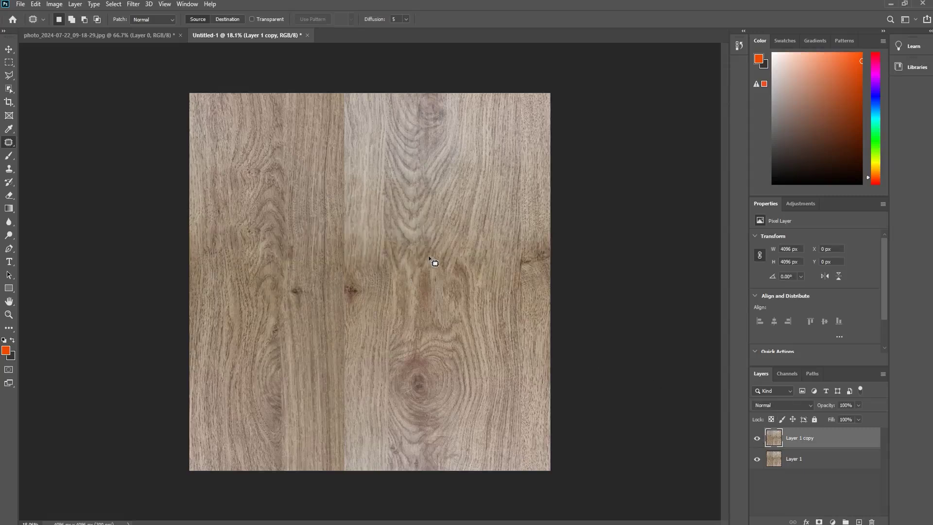
Try to patch the full-height vertical plank joint with a strip about 381 × 4096 px, sampling the wood on its right
{"action": "scroll", "coordinate": [392, 239], "scroll_direction": "up", "scroll_amount": 3}
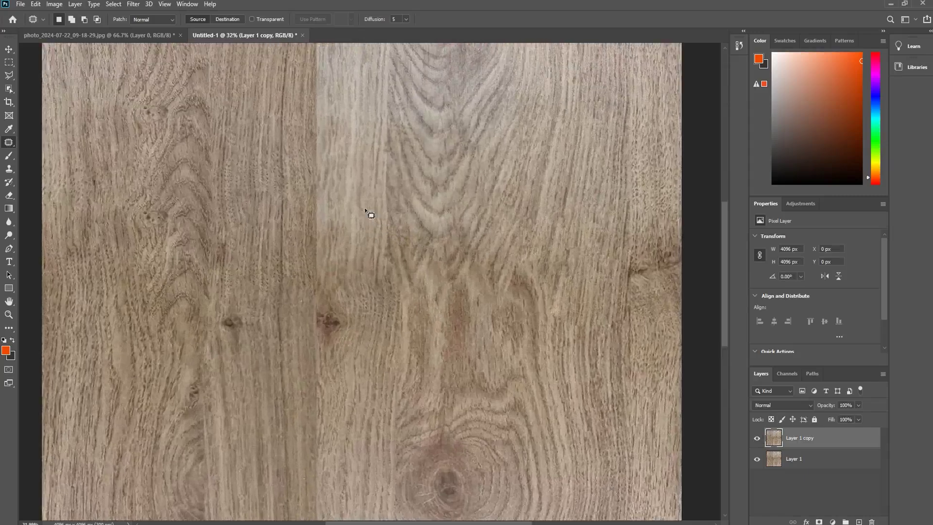
{"action": "scroll", "coordinate": [368, 211], "scroll_direction": "down", "scroll_amount": 4}
{"action": "left_click_drag", "start_coordinate": [339, 98], "coordinate": [339, 406]}
{"action": "left_click_drag", "start_coordinate": [338, 454], "coordinate": [352, 456]}
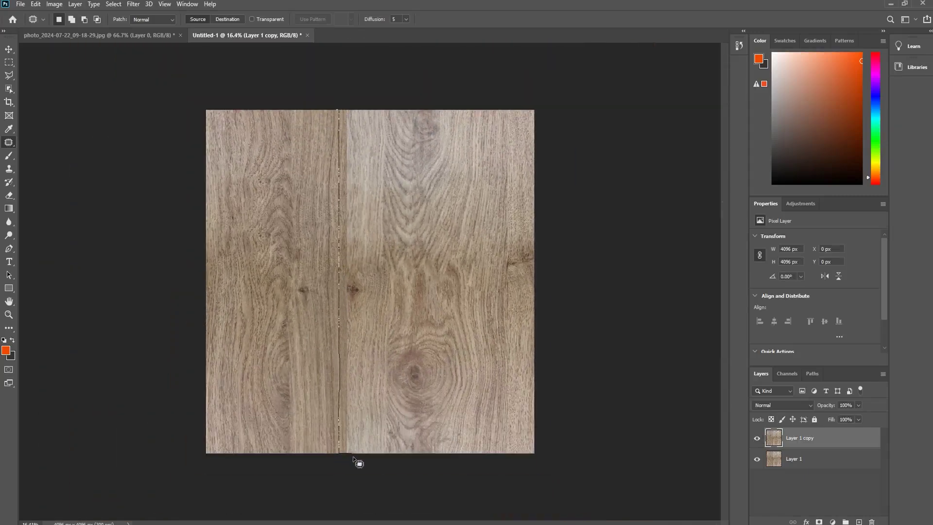
{"action": "mouse_move", "coordinate": [369, 342]}
{"action": "left_mouse_down"}
{"action": "mouse_move", "coordinate": [371, 125]}
{"action": "mouse_move", "coordinate": [358, 97]}
{"action": "mouse_move", "coordinate": [339, 100]}
{"action": "left_mouse_up"}
{"action": "left_click_drag", "start_coordinate": [361, 255], "coordinate": [397, 258]}
{"action": "key", "text": "ctrl+d"}
{"action": "key", "text": "ctrl+z"}
{"action": "key", "text": "ctrl+z"}
Try patching the same full-height joint strip with the straight-grained wood on its left and inspect the blend
{"action": "left_click_drag", "start_coordinate": [386, 286], "coordinate": [349, 288]}
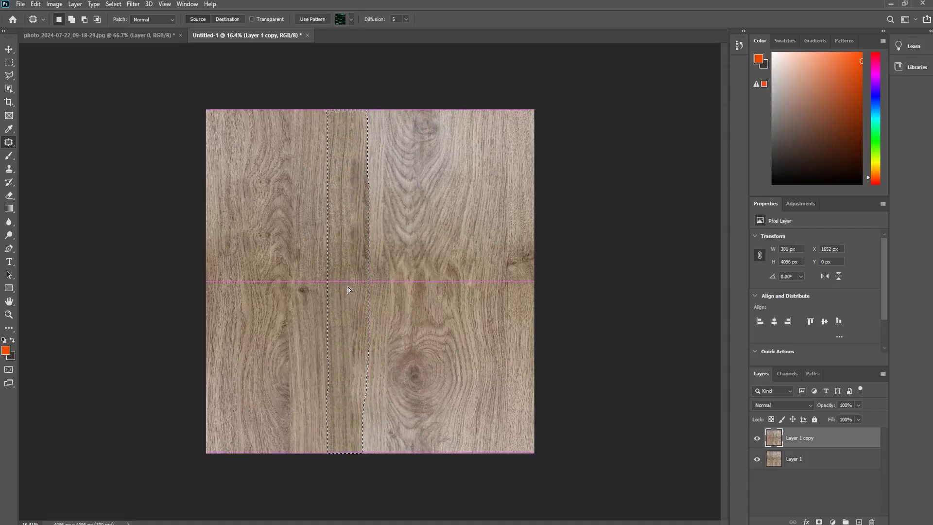
{"action": "key", "text": "ctrl+d"}
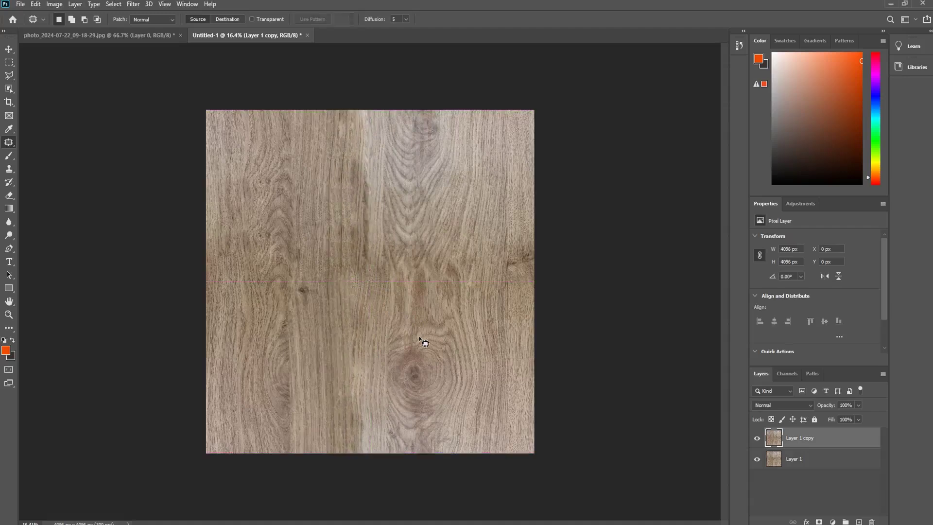
{"action": "scroll", "coordinate": [409, 272], "scroll_direction": "up", "scroll_amount": 5}
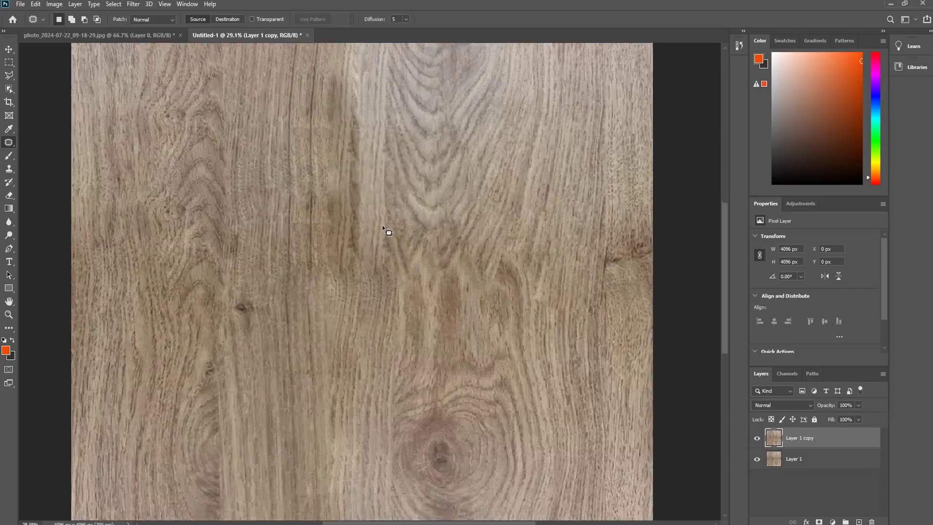
{"action": "scroll", "coordinate": [387, 231], "scroll_direction": "down", "scroll_amount": 3}
{"action": "scroll", "coordinate": [387, 231], "scroll_direction": "down", "scroll_amount": 2}
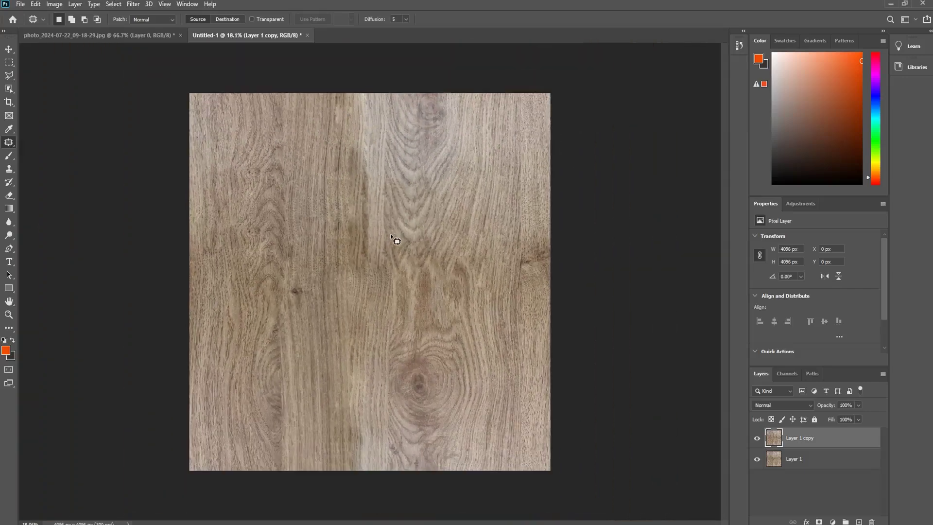
{"action": "scroll", "coordinate": [406, 278], "scroll_direction": "up", "scroll_amount": 1}
{"action": "scroll", "coordinate": [408, 275], "scroll_direction": "down", "scroll_amount": 2}
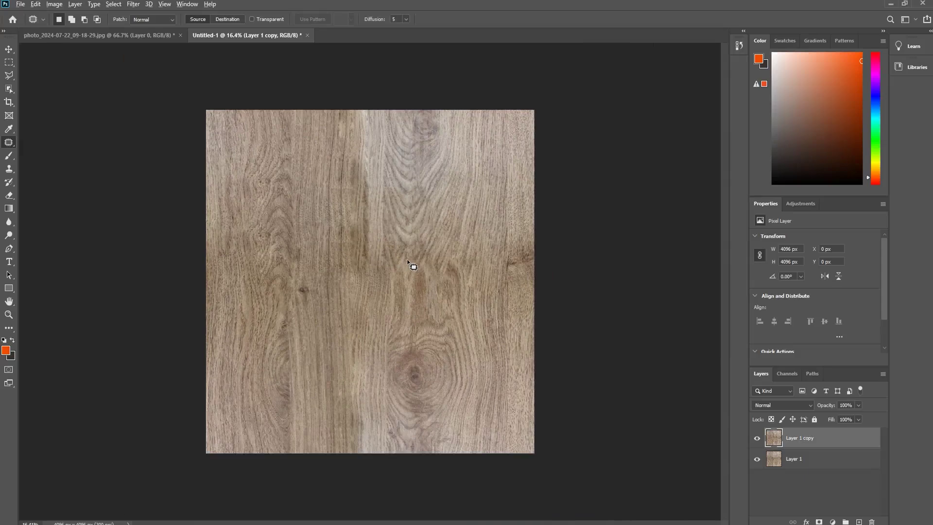
Check the texture's outer edges by reapplying the last Offset filter, and offset the layer copy back to its previous position
{"action": "scroll", "coordinate": [408, 265], "scroll_direction": "down", "scroll_amount": 1}
{"action": "left_click", "coordinate": [133, 3]}
{"action": "left_click", "coordinate": [139, 14]}
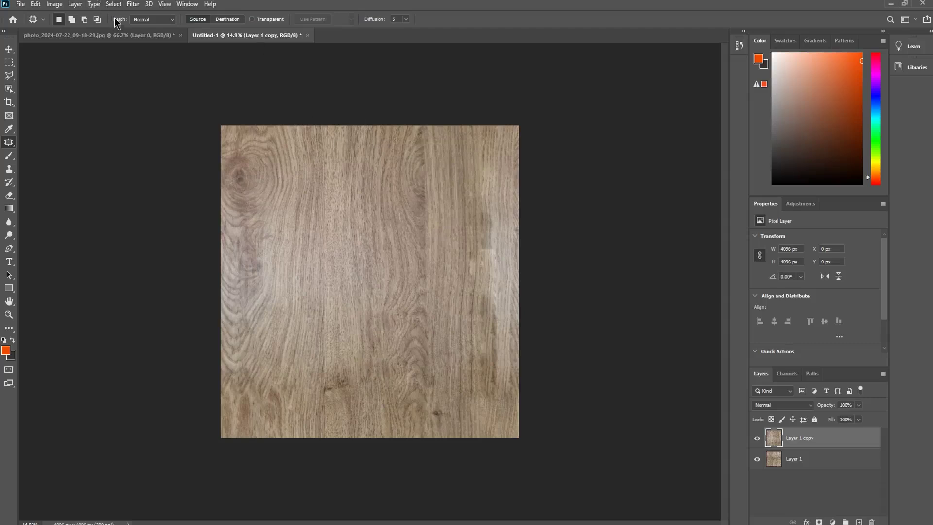
{"action": "key", "text": "ctrl+alt+f"}
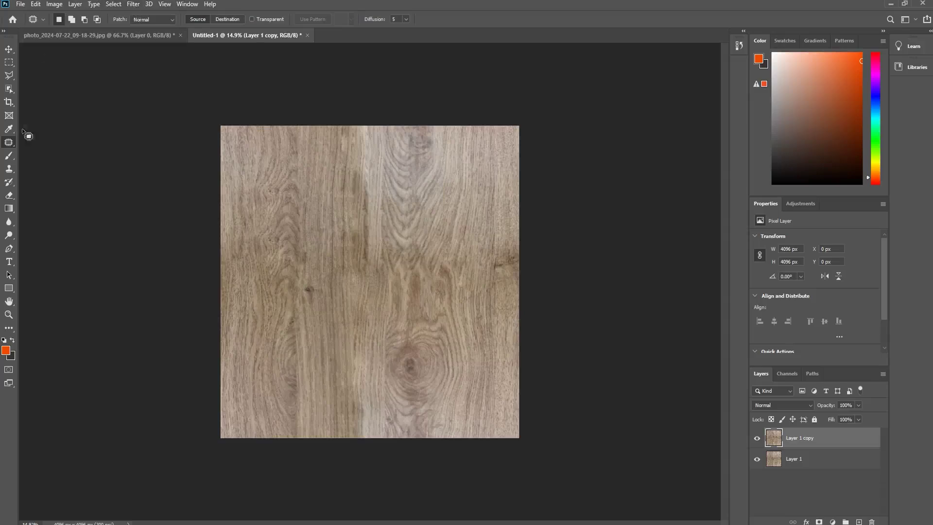
Try to patch the hard edge along the joint's upper half, about 172 × 1466 px, sampling the wood slightly above
{"action": "scroll", "coordinate": [434, 206], "scroll_direction": "up", "scroll_amount": 8}
{"action": "scroll", "coordinate": [436, 208], "scroll_direction": "down", "scroll_amount": 4}
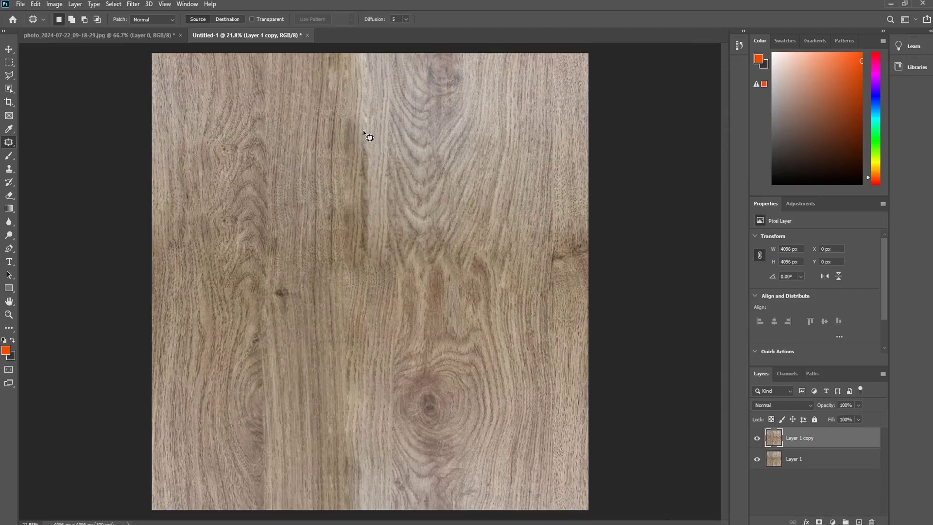
{"action": "scroll", "coordinate": [363, 130], "scroll_direction": "up", "scroll_amount": 2}
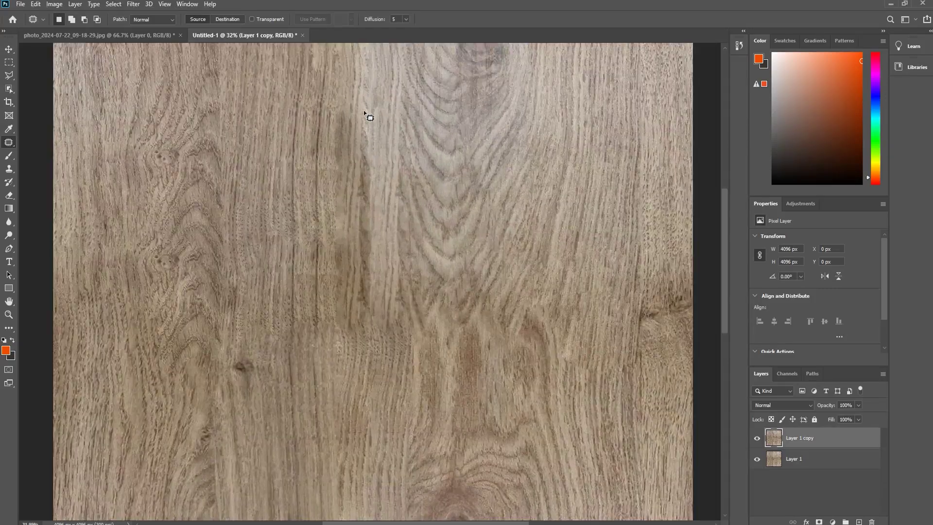
{"action": "mouse_move", "coordinate": [362, 265]}
{"action": "left_mouse_down"}
{"action": "mouse_move", "coordinate": [365, 347]}
{"action": "mouse_move", "coordinate": [386, 319]}
{"action": "mouse_move", "coordinate": [385, 179]}
{"action": "mouse_move", "coordinate": [368, 108]}
{"action": "left_mouse_up"}
{"action": "mouse_move", "coordinate": [375, 194]}
{"action": "left_mouse_down"}
{"action": "mouse_move", "coordinate": [391, 197]}
{"action": "mouse_move", "coordinate": [349, 195]}
{"action": "mouse_move", "coordinate": [374, 147]}
{"action": "left_mouse_up"}
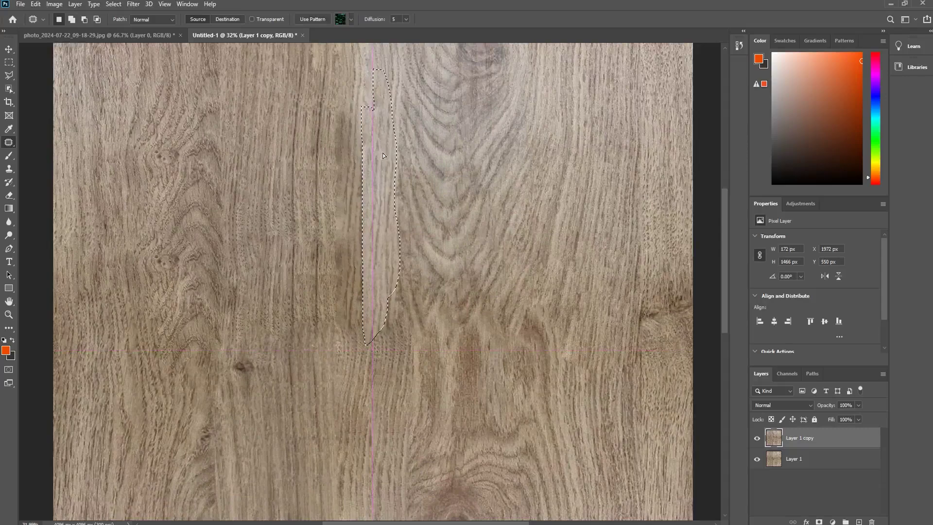
{"action": "key", "text": "ctrl+d"}
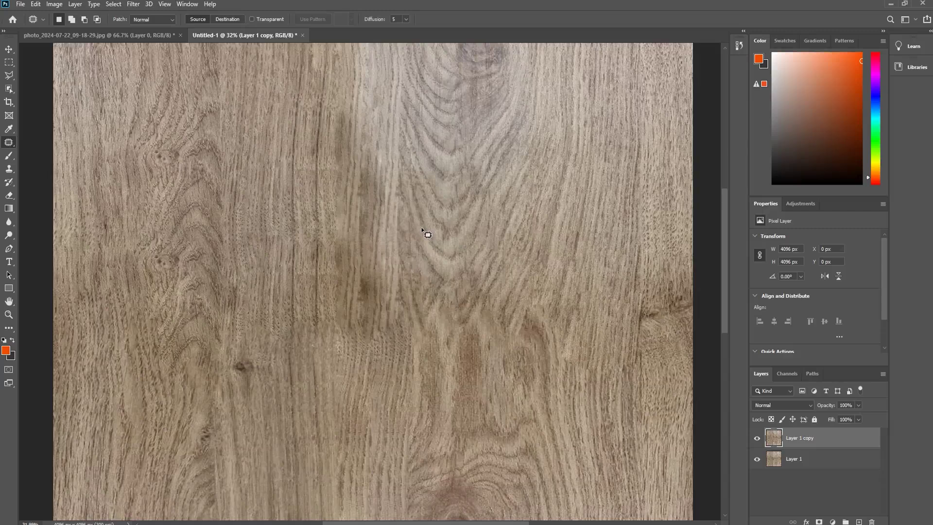
Undo the patches along the vertical plank joint and clear the selection
{"action": "scroll", "coordinate": [426, 234], "scroll_direction": "down", "scroll_amount": 2}
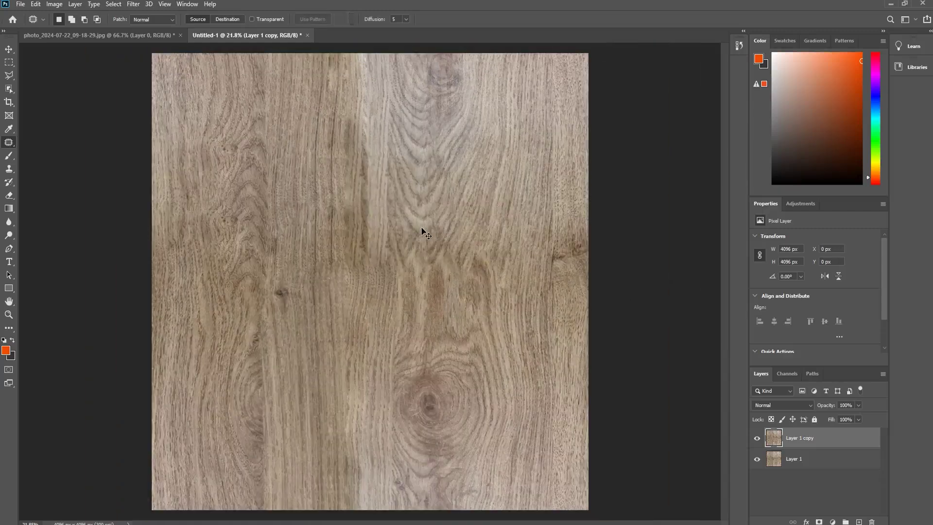
{"action": "scroll", "coordinate": [391, 183], "scroll_direction": "down", "scroll_amount": 1}
{"action": "scroll", "coordinate": [372, 175], "scroll_direction": "down", "scroll_amount": 1}
{"action": "scroll", "coordinate": [373, 177], "scroll_direction": "up", "scroll_amount": 1}
{"action": "key", "text": "ctrl+shift+d"}
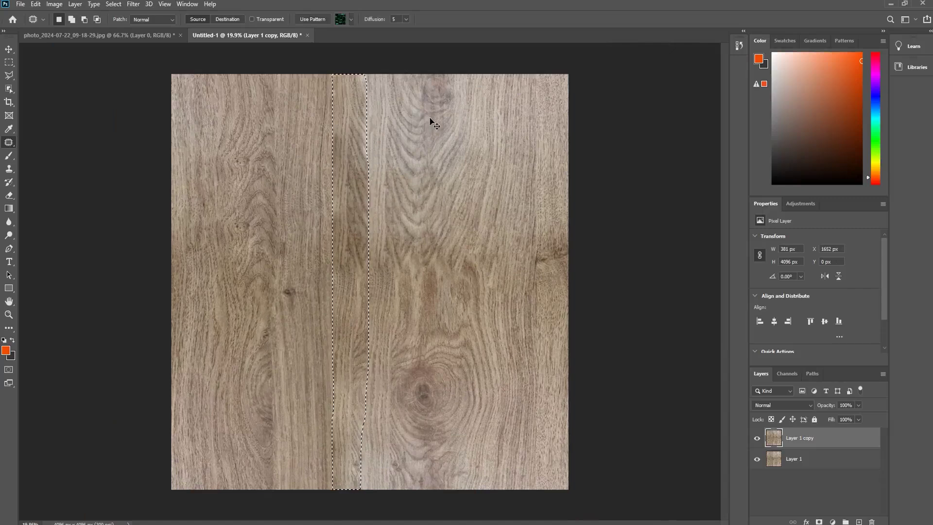
{"action": "key", "text": "ctrl+d"}
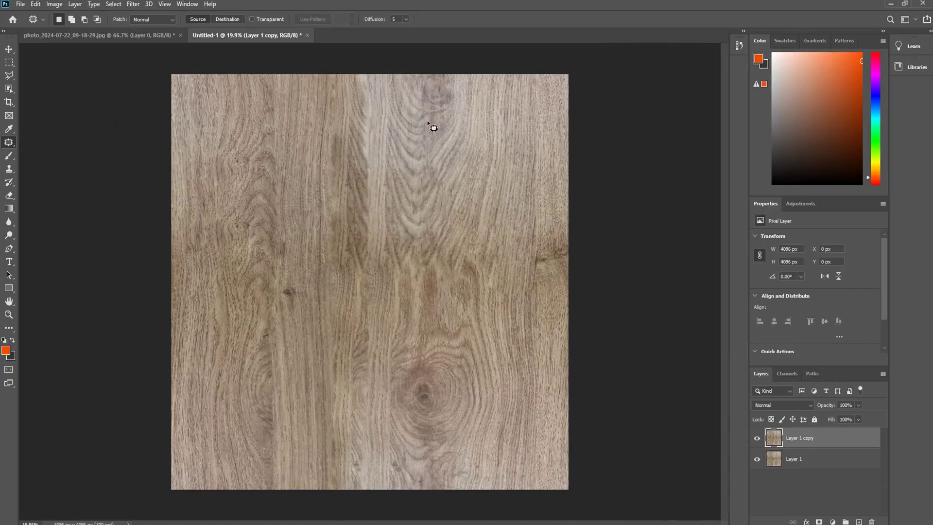
{"action": "key", "text": "ctrl+z"}
{"action": "key", "text": "ctrl+z"}
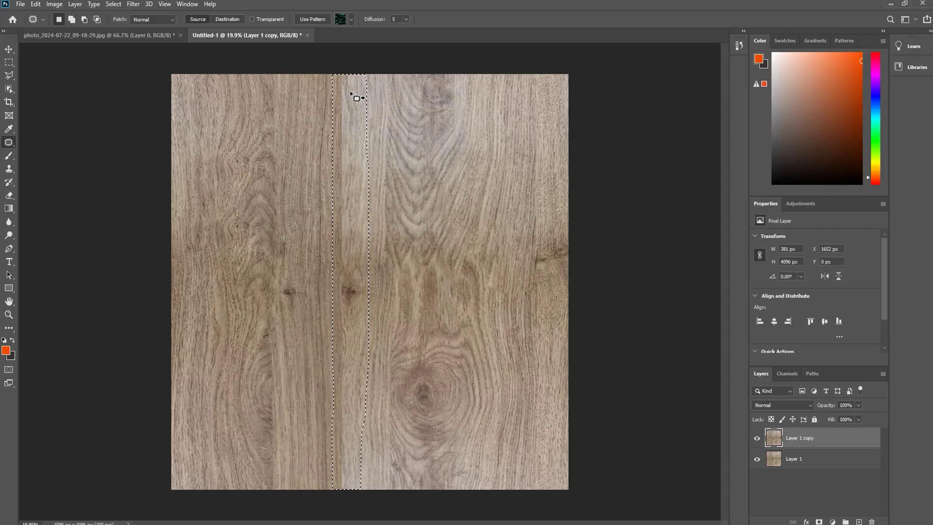
{"action": "key", "text": "ctrl+d"}
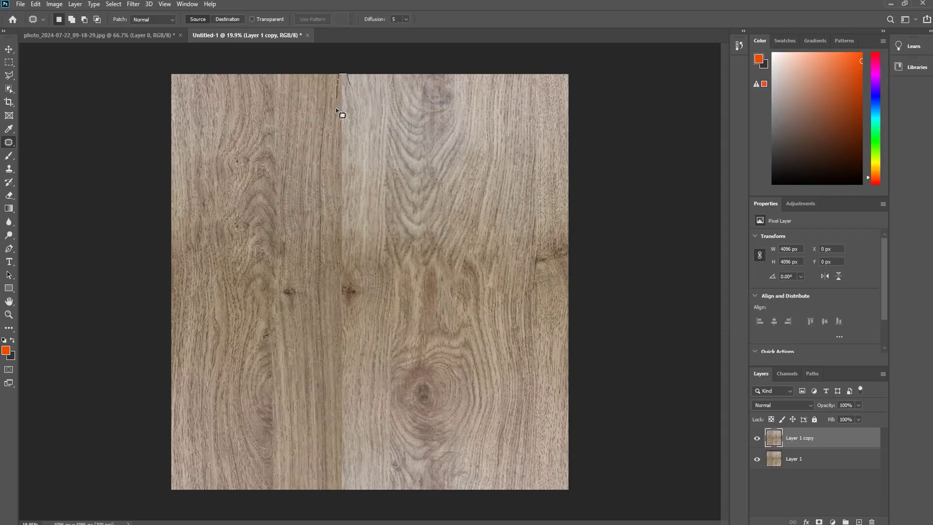
Try to patch the full-height plank joint, about 498 × 4096 px, sampling the arched grain and large knot on its right
{"action": "mouse_move", "coordinate": [333, 249]}
{"action": "left_mouse_down"}
{"action": "mouse_move", "coordinate": [329, 490]}
{"action": "mouse_move", "coordinate": [371, 422]}
{"action": "left_mouse_up"}
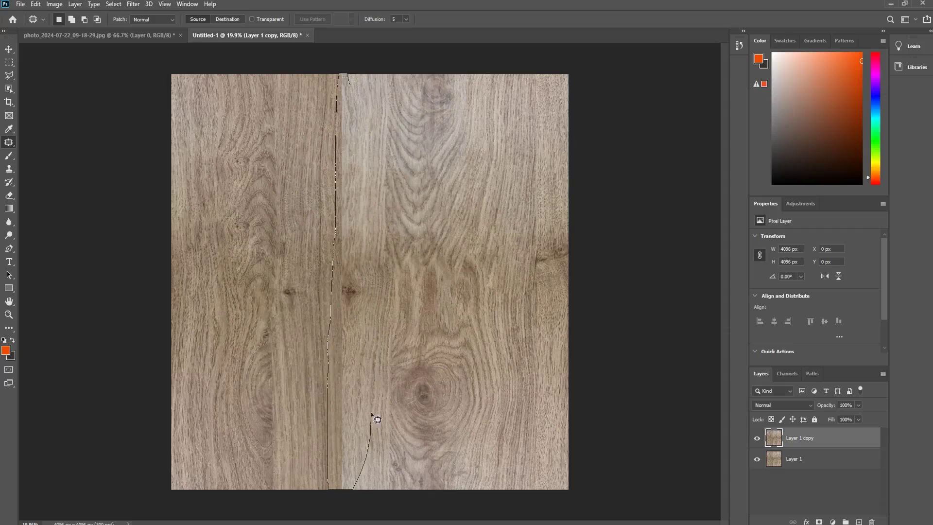
{"action": "left_click_drag", "start_coordinate": [372, 246], "coordinate": [346, 78]}
{"action": "mouse_move", "coordinate": [351, 203]}
{"action": "left_mouse_down"}
{"action": "mouse_move", "coordinate": [369, 194]}
{"action": "mouse_move", "coordinate": [429, 208]}
{"action": "mouse_move", "coordinate": [441, 178]}
{"action": "mouse_move", "coordinate": [447, 193]}
{"action": "mouse_move", "coordinate": [436, 193]}
{"action": "mouse_move", "coordinate": [435, 214]}
{"action": "left_mouse_up"}
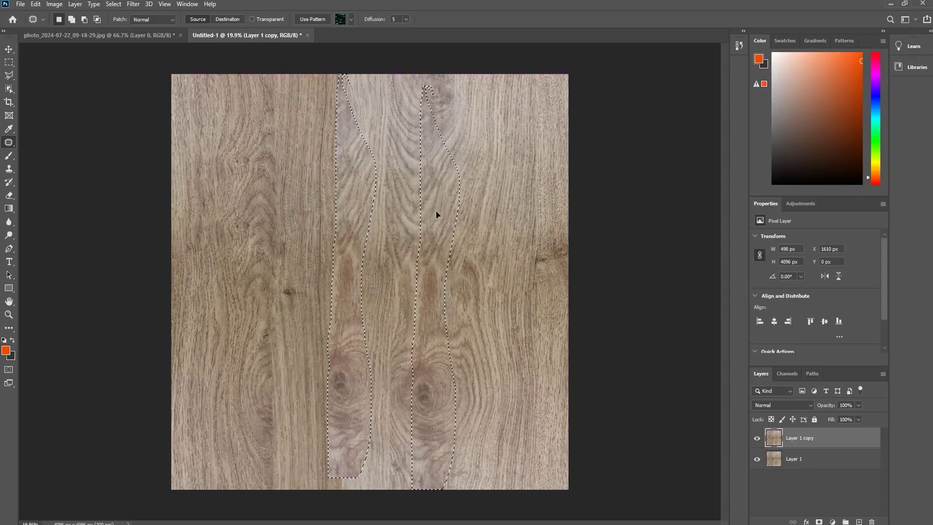
{"action": "key", "text": "ctrl+d"}
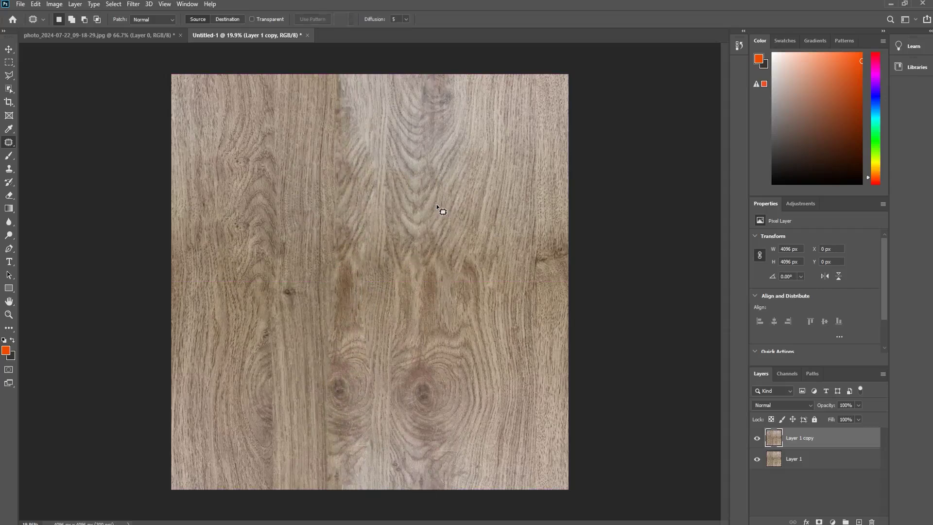
{"action": "scroll", "coordinate": [438, 208], "scroll_direction": "up", "scroll_amount": 1}
{"action": "key", "text": "ctrl+z"}
{"action": "key", "text": "ctrl+z"}
{"action": "key", "text": "ctrl+d"}
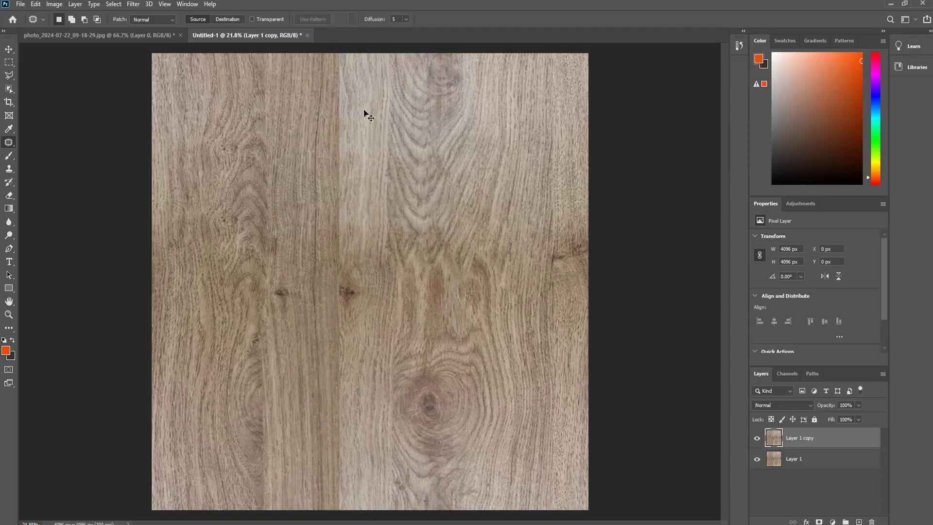
Try to patch a wider full-height strip over the plank joint, about 879 × 4096 px, sampling the wood on its left
{"action": "mouse_move", "coordinate": [373, 54]}
{"action": "left_mouse_down"}
{"action": "mouse_move", "coordinate": [301, 53]}
{"action": "mouse_move", "coordinate": [301, 507]}
{"action": "left_mouse_up"}
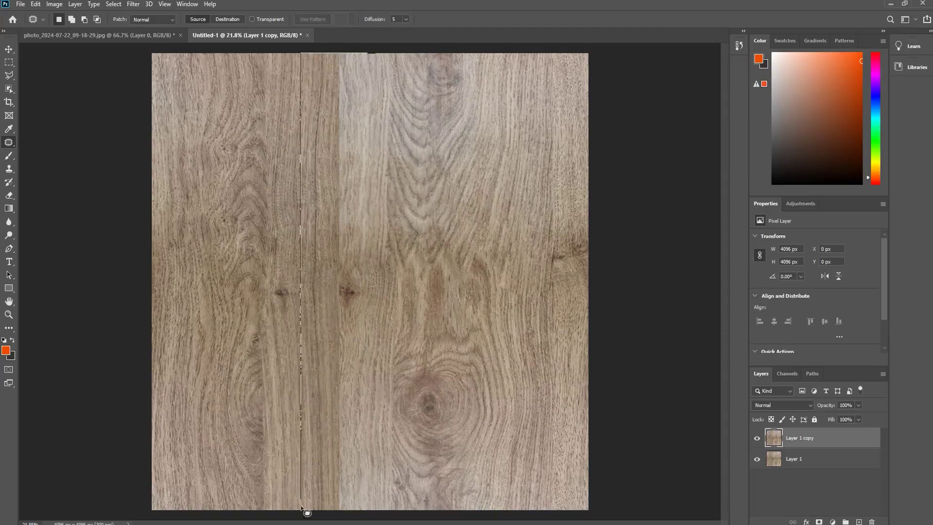
{"action": "mouse_move", "coordinate": [372, 522]}
{"action": "left_mouse_down"}
{"action": "mouse_move", "coordinate": [395, 380]}
{"action": "mouse_move", "coordinate": [382, 96]}
{"action": "left_mouse_up"}
{"action": "left_click_drag", "start_coordinate": [375, 63], "coordinate": [373, 55]}
{"action": "mouse_move", "coordinate": [359, 125]}
{"action": "left_mouse_down"}
{"action": "mouse_move", "coordinate": [365, 160]}
{"action": "mouse_move", "coordinate": [305, 163]}
{"action": "left_mouse_up"}
{"action": "mouse_move", "coordinate": [303, 161]}
{"action": "left_mouse_down"}
{"action": "mouse_move", "coordinate": [322, 162]}
{"action": "mouse_move", "coordinate": [303, 160]}
{"action": "left_mouse_up"}
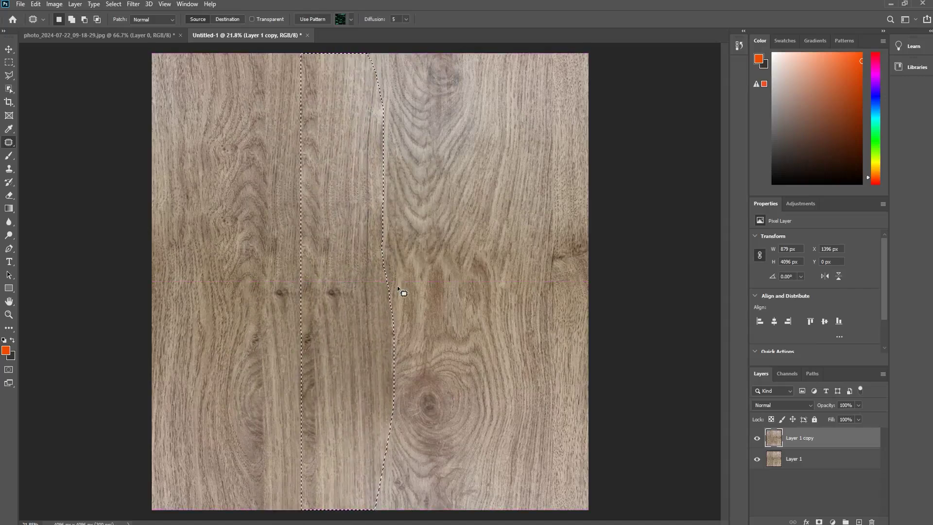
{"action": "key", "text": "ctrl+d"}
{"action": "scroll", "coordinate": [427, 254], "scroll_direction": "down", "scroll_amount": 2}
{"action": "scroll", "coordinate": [427, 253], "scroll_direction": "up", "scroll_amount": 1}
{"action": "key", "text": "ctrl+z"}
{"action": "key", "text": "ctrl+z"}
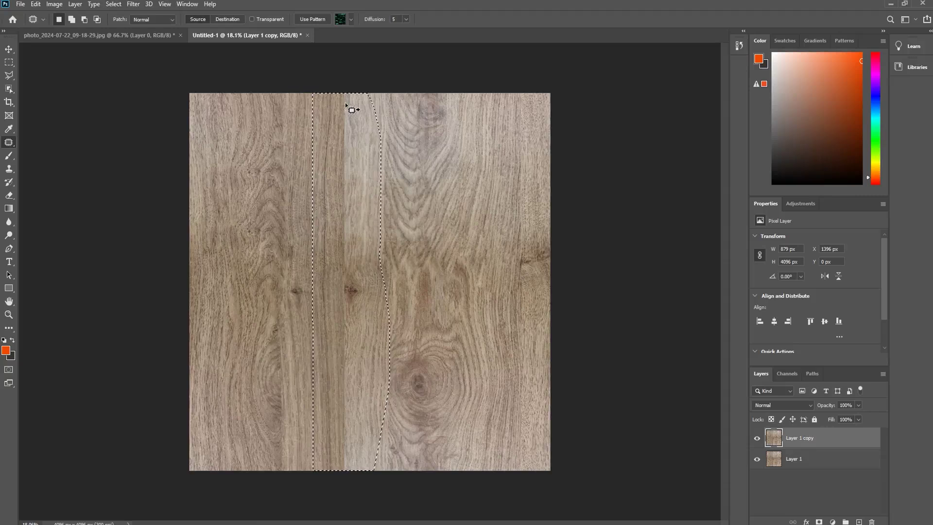
{"action": "key", "text": "ctrl+d"}
Patch a narrow full-height strip along the vertical plank joint, about 216 × 4096 px, sampling the adjacent wood, and inspect the blend
{"action": "left_click_drag", "start_coordinate": [350, 107], "coordinate": [353, 303]}
{"action": "mouse_move", "coordinate": [353, 380]}
{"action": "left_mouse_down"}
{"action": "mouse_move", "coordinate": [348, 476]}
{"action": "mouse_move", "coordinate": [337, 474]}
{"action": "mouse_move", "coordinate": [335, 299]}
{"action": "mouse_move", "coordinate": [348, 92]}
{"action": "left_mouse_up"}
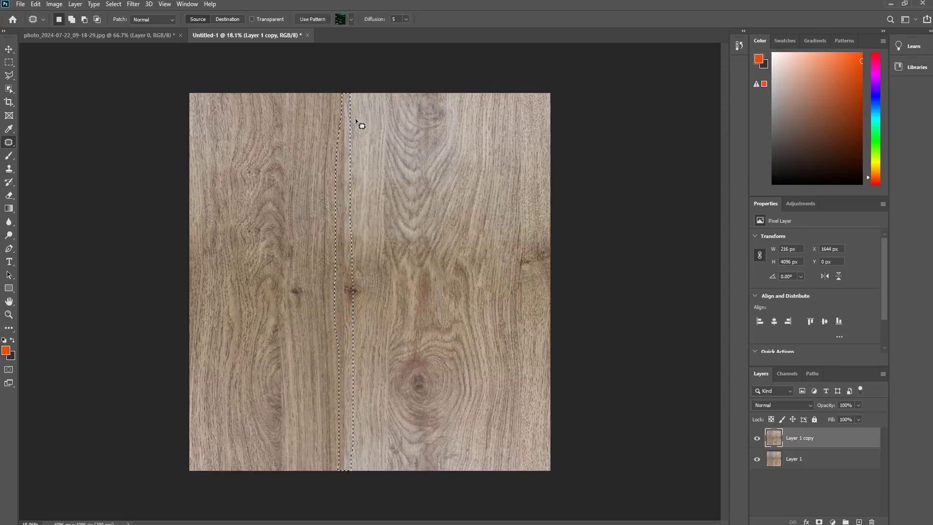
{"action": "mouse_move", "coordinate": [354, 229]}
{"action": "left_mouse_down"}
{"action": "mouse_move", "coordinate": [356, 260]}
{"action": "mouse_move", "coordinate": [376, 260]}
{"action": "left_mouse_up"}
{"action": "key", "text": "ctrl+d"}
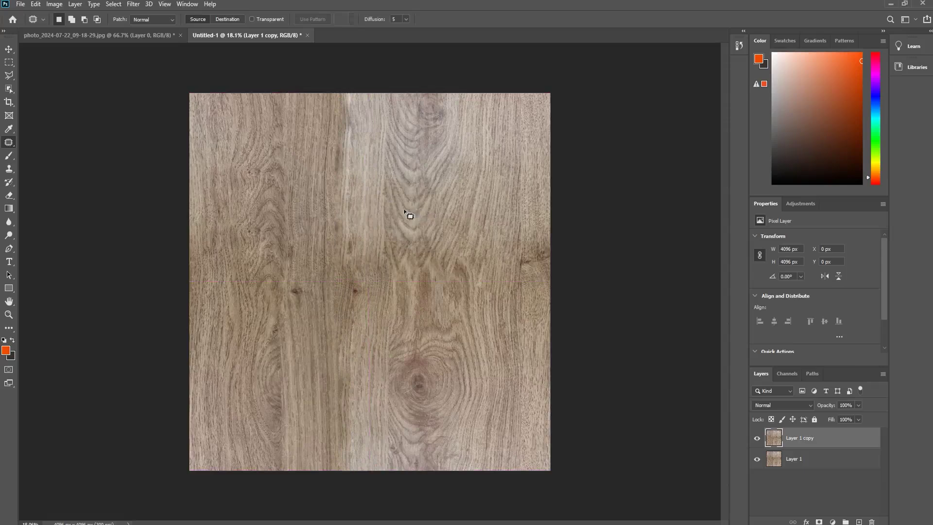
{"action": "scroll", "coordinate": [410, 216], "scroll_direction": "down", "scroll_amount": 2}
{"action": "scroll", "coordinate": [402, 214], "scroll_direction": "up", "scroll_amount": 6}
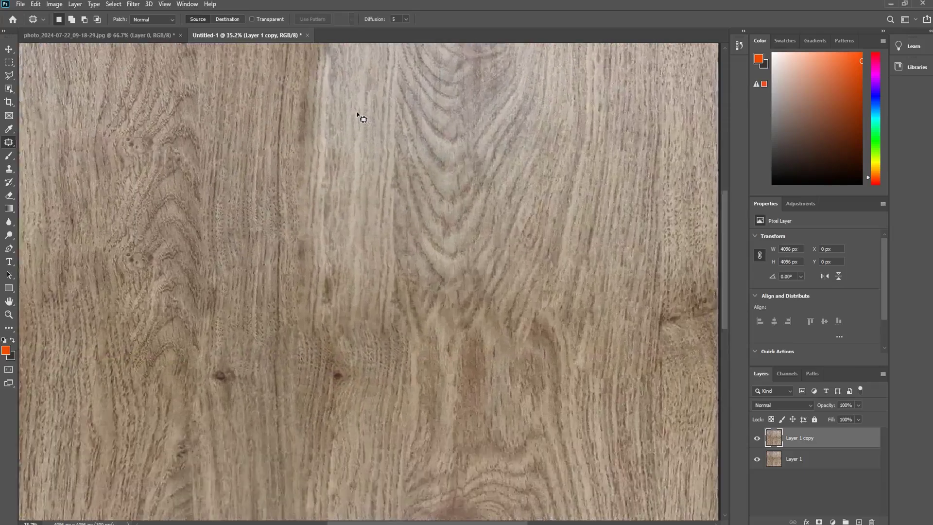
{"action": "scroll", "coordinate": [363, 119], "scroll_direction": "down", "scroll_amount": 4}
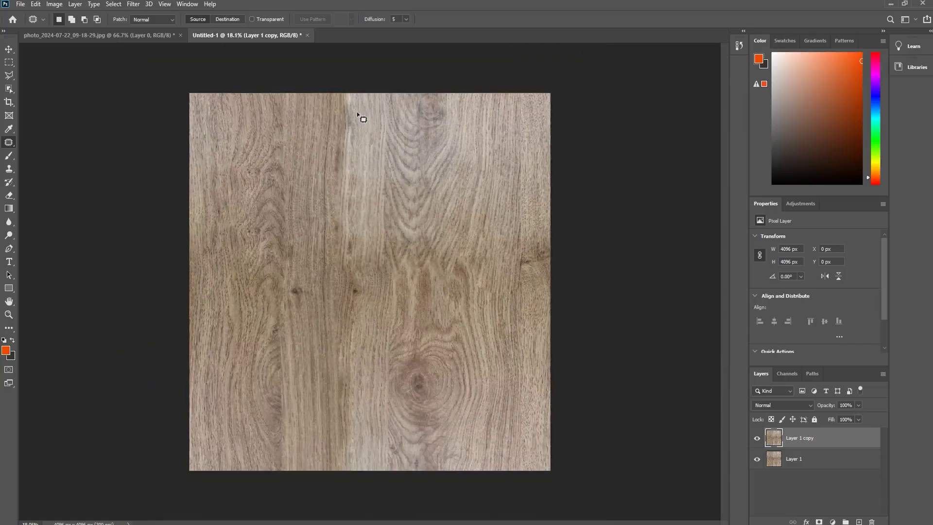
{"action": "scroll", "coordinate": [363, 119], "scroll_direction": "down", "scroll_amount": 1}
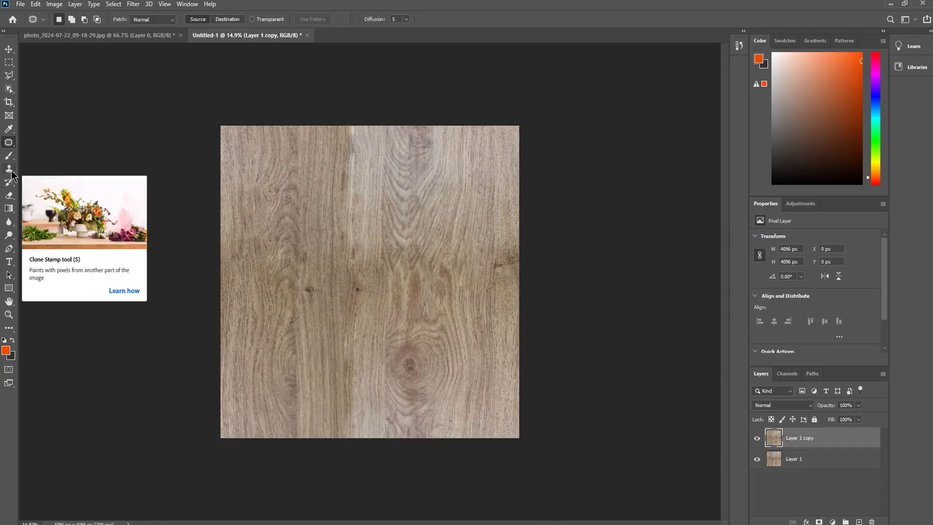
{"action": "right_click", "coordinate": [14, 144]}
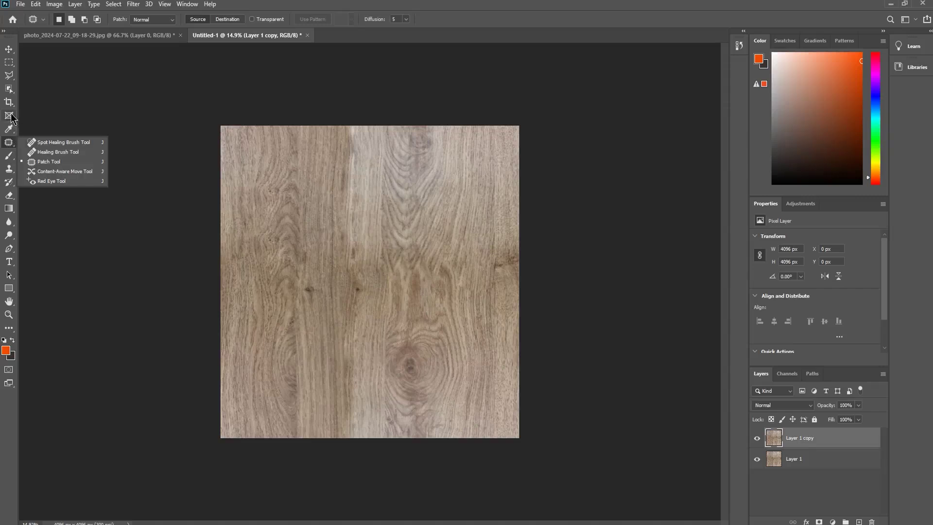
{"action": "left_click", "coordinate": [12, 128]}
{"action": "right_click", "coordinate": [12, 128]}
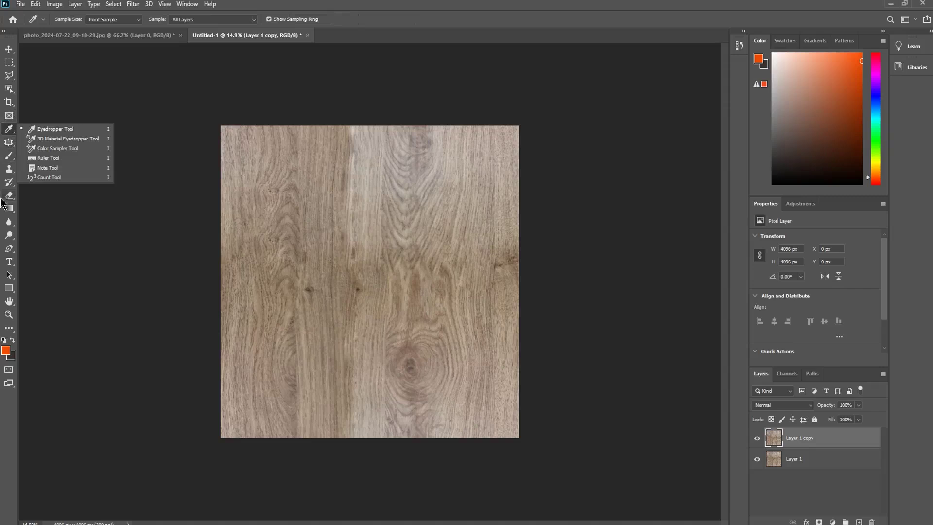
{"action": "left_click", "coordinate": [11, 237]}
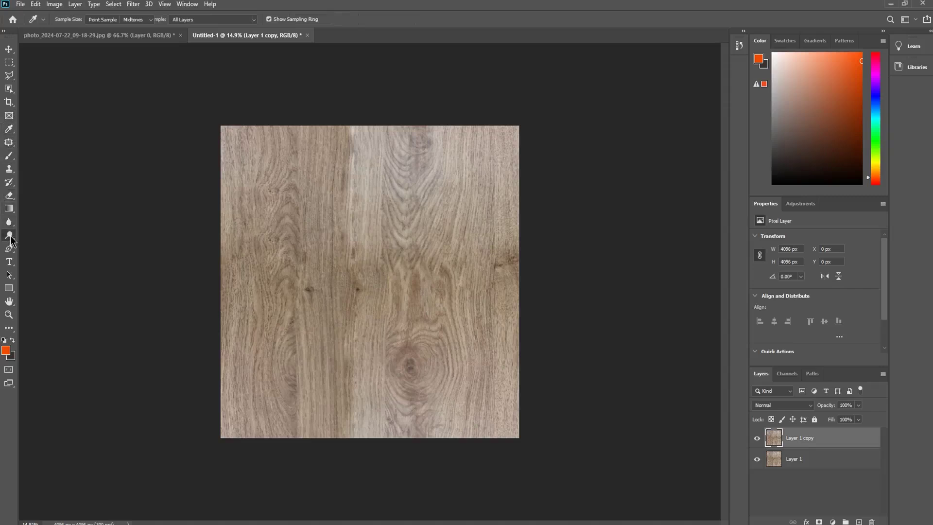
{"action": "right_click", "coordinate": [10, 236]}
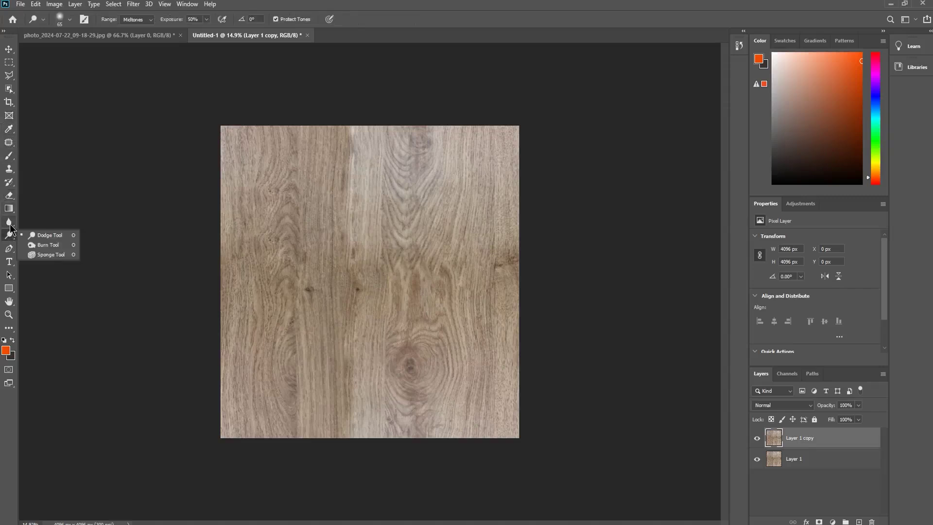
{"action": "left_click", "coordinate": [10, 225]}
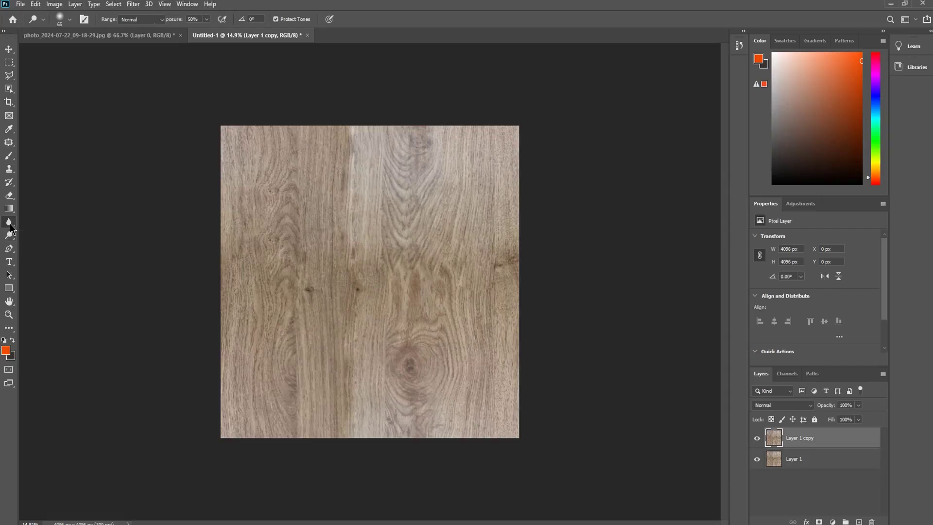
{"action": "right_click", "coordinate": [10, 225]}
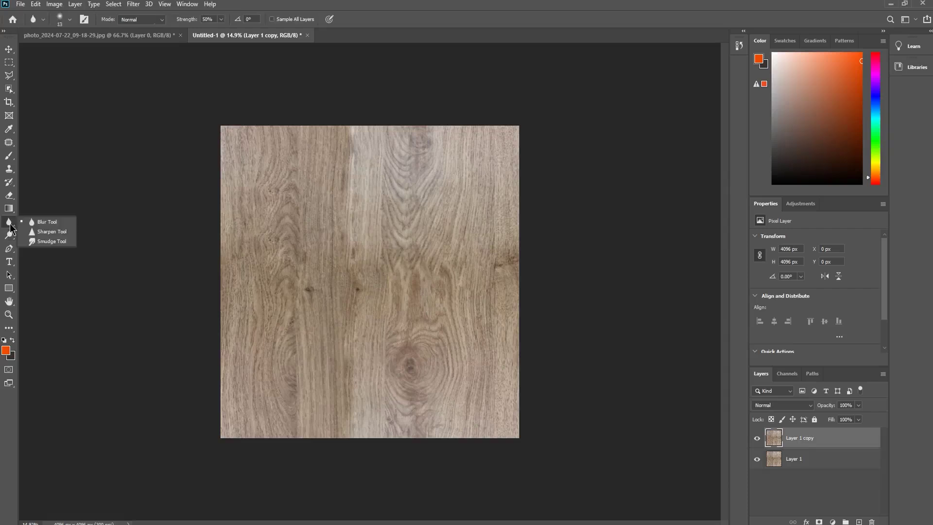
Set up the Dodge tool with a 1700 px brush and the Midtones range
{"action": "left_click", "coordinate": [9, 235]}
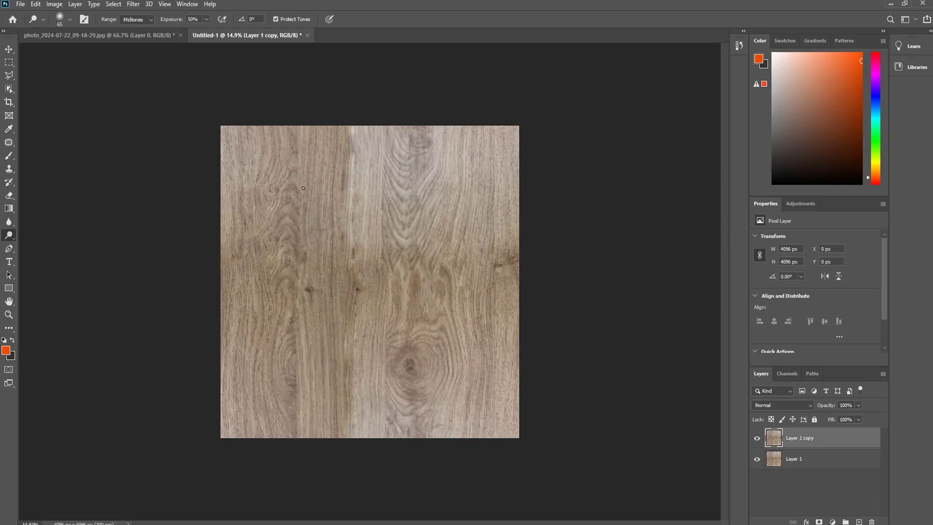
{"action": "key", "text": "bracketright"}
{"action": "key", "text": "bracketright"}
{"action": "key", "text": "bracketright"}
{"action": "key", "text": "bracketright"}
{"action": "key", "text": "bracketright"}
{"action": "left_click", "coordinate": [135, 19]}
{"action": "left_click", "coordinate": [133, 31]}
{"action": "left_click", "coordinate": [135, 19]}
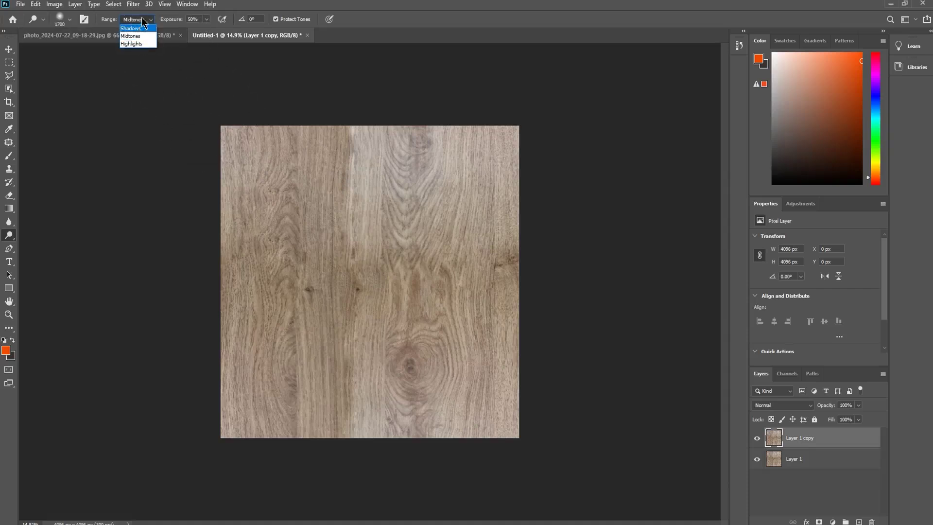
{"action": "left_click", "coordinate": [132, 36]}
Try to lighten the planks left of the vertical joint by dodging the midtones at 50% exposure
{"action": "mouse_move", "coordinate": [234, 187]}
{"action": "left_mouse_down"}
{"action": "mouse_move", "coordinate": [260, 334]}
{"action": "mouse_move", "coordinate": [254, 233]}
{"action": "mouse_move", "coordinate": [286, 269]}
{"action": "mouse_move", "coordinate": [317, 159]}
{"action": "mouse_move", "coordinate": [298, 427]}
{"action": "mouse_move", "coordinate": [333, 354]}
{"action": "mouse_move", "coordinate": [230, 361]}
{"action": "left_mouse_up"}
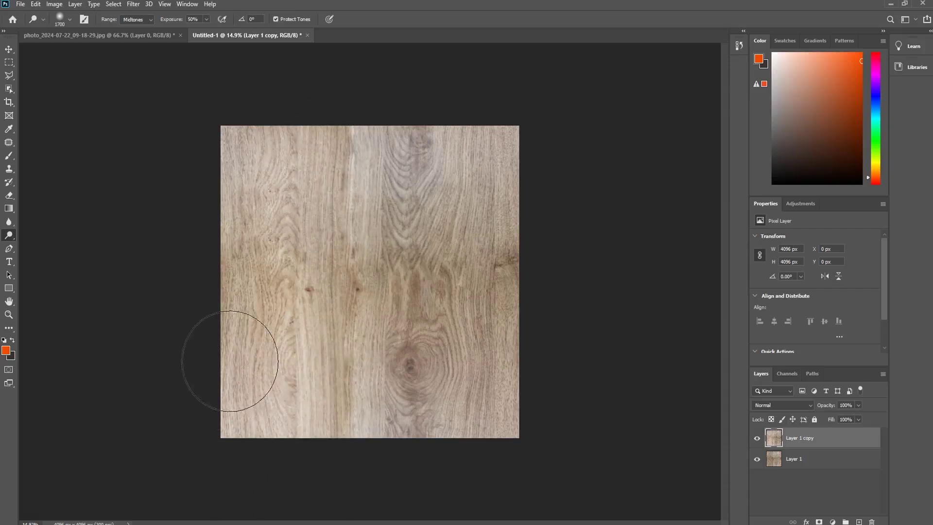
{"action": "key", "text": "ctrl+z"}
{"action": "key", "text": "ctrl+z"}
{"action": "mouse_move", "coordinate": [299, 171]}
{"action": "left_mouse_down"}
{"action": "mouse_move", "coordinate": [315, 143]}
{"action": "mouse_move", "coordinate": [314, 424]}
{"action": "mouse_move", "coordinate": [272, 419]}
{"action": "mouse_move", "coordinate": [238, 247]}
{"action": "mouse_move", "coordinate": [237, 123]}
{"action": "mouse_move", "coordinate": [261, 143]}
{"action": "mouse_move", "coordinate": [275, 402]}
{"action": "mouse_move", "coordinate": [197, 444]}
{"action": "left_mouse_up"}
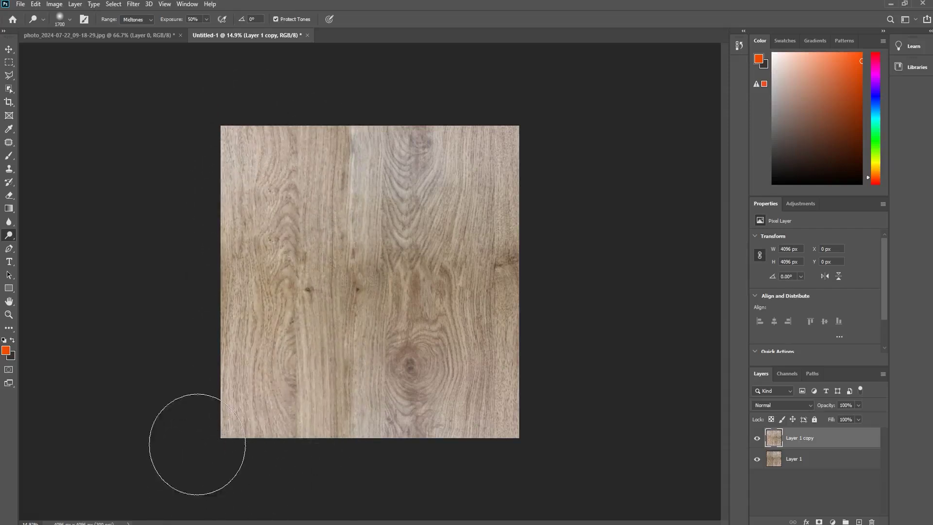
{"action": "key", "text": "ctrl+z"}
Try to lighten the planks left of the vertical joint by dodging the highlights at 50% exposure
{"action": "left_click", "coordinate": [141, 20]}
{"action": "left_click", "coordinate": [138, 42]}
{"action": "left_click_drag", "start_coordinate": [328, 116], "coordinate": [299, 375]}
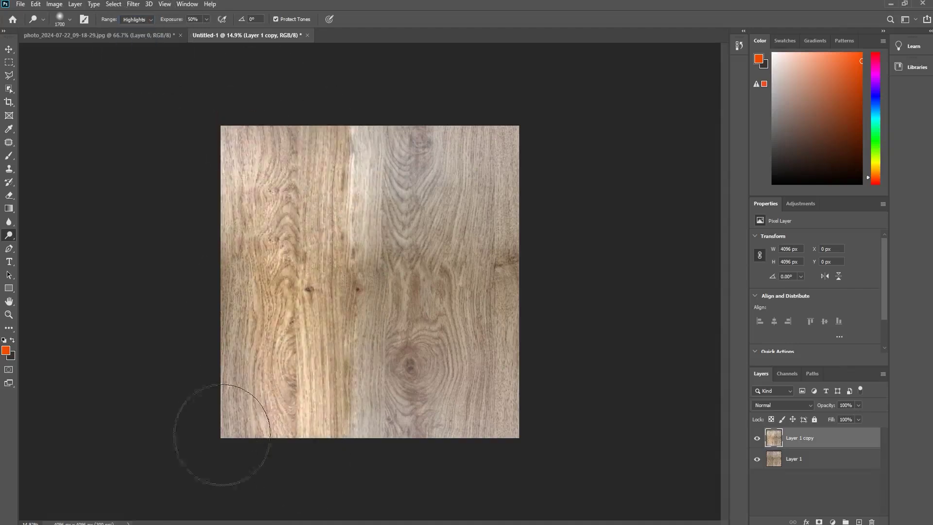
{"action": "key", "text": "ctrl+z"}
Dodge the midtones left of the vertical joint at 24% exposure, and undo the last excess stroke
{"action": "left_click", "coordinate": [138, 36]}
{"action": "left_click_drag", "start_coordinate": [194, 30], "coordinate": [196, 30]}
{"action": "mouse_move", "coordinate": [317, 129]}
{"action": "left_mouse_down"}
{"action": "mouse_move", "coordinate": [305, 407]}
{"action": "mouse_move", "coordinate": [307, 225]}
{"action": "mouse_move", "coordinate": [294, 429]}
{"action": "mouse_move", "coordinate": [233, 131]}
{"action": "mouse_move", "coordinate": [231, 501]}
{"action": "left_mouse_up"}
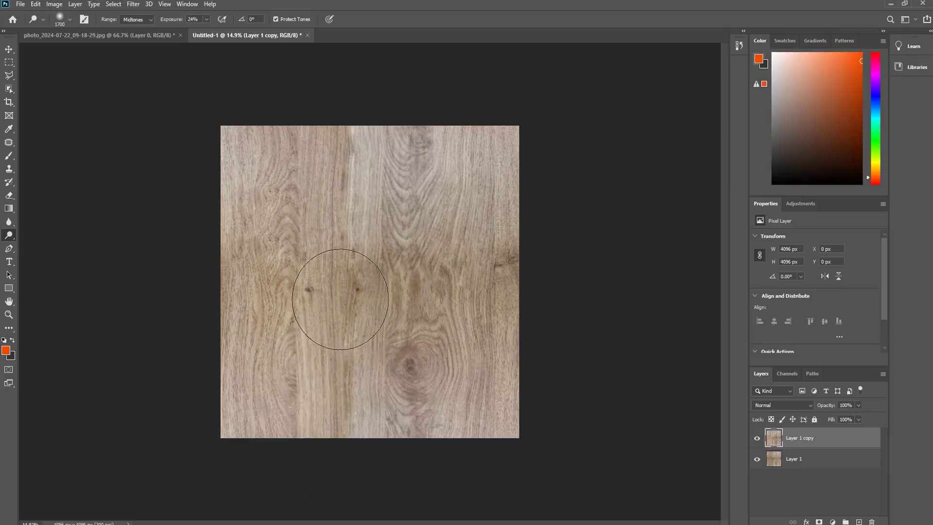
{"action": "left_click_drag", "start_coordinate": [277, 188], "coordinate": [277, 438]}
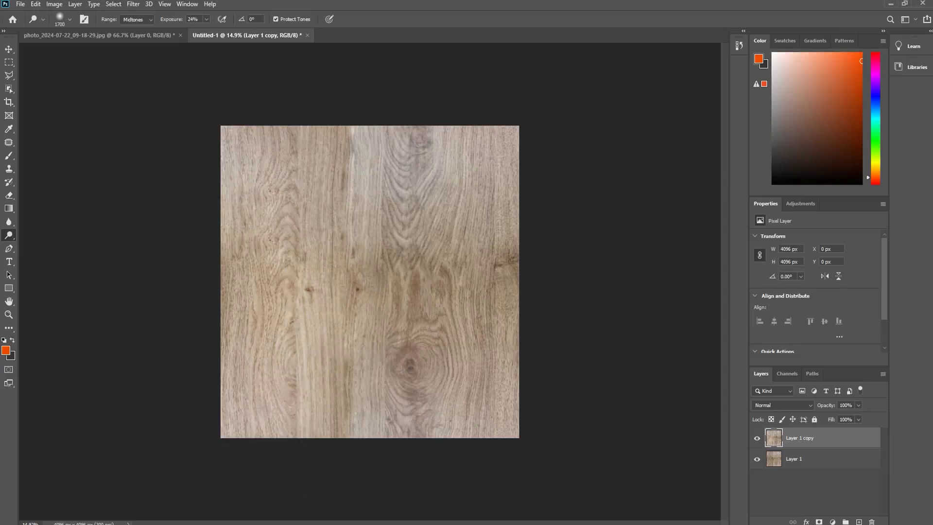
{"action": "key", "text": "ctrl+z"}
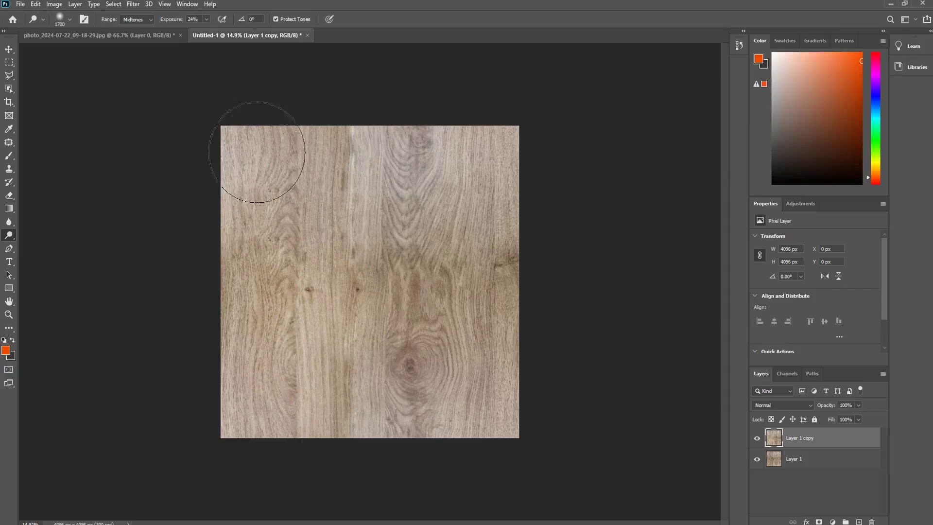
Even out the wood's brightness by dodging the midtones at 3% exposure, and compare the result with the original layer
{"action": "left_click_drag", "start_coordinate": [197, 31], "coordinate": [200, 31]}
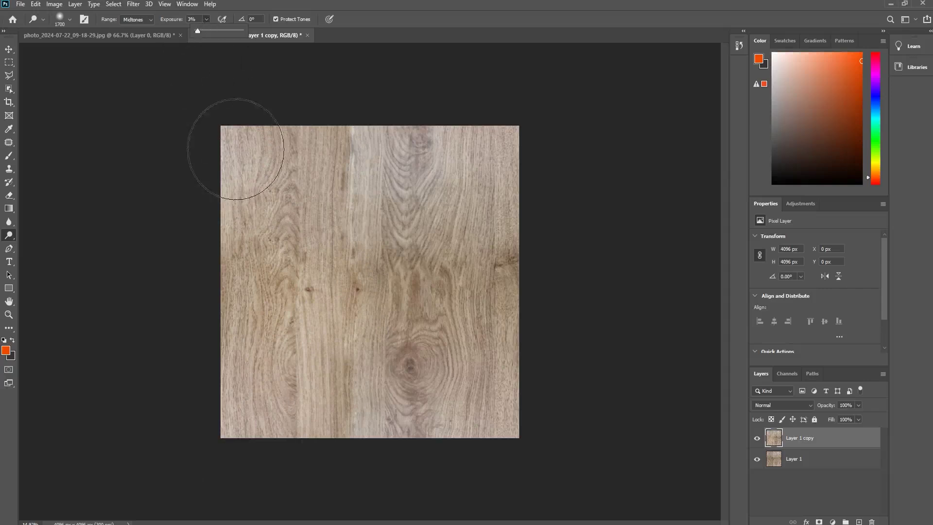
{"action": "mouse_move", "coordinate": [246, 314]}
{"action": "left_mouse_down"}
{"action": "mouse_move", "coordinate": [308, 198]}
{"action": "mouse_move", "coordinate": [323, 358]}
{"action": "mouse_move", "coordinate": [344, 281]}
{"action": "mouse_move", "coordinate": [391, 302]}
{"action": "mouse_move", "coordinate": [371, 311]}
{"action": "mouse_move", "coordinate": [335, 177]}
{"action": "mouse_move", "coordinate": [337, 466]}
{"action": "mouse_move", "coordinate": [246, 329]}
{"action": "mouse_move", "coordinate": [202, 469]}
{"action": "mouse_move", "coordinate": [504, 358]}
{"action": "mouse_move", "coordinate": [453, 318]}
{"action": "mouse_move", "coordinate": [460, 271]}
{"action": "mouse_move", "coordinate": [442, 214]}
{"action": "left_mouse_up"}
{"action": "scroll", "coordinate": [442, 219], "scroll_direction": "up", "scroll_amount": 4}
{"action": "scroll", "coordinate": [440, 227], "scroll_direction": "down", "scroll_amount": 3}
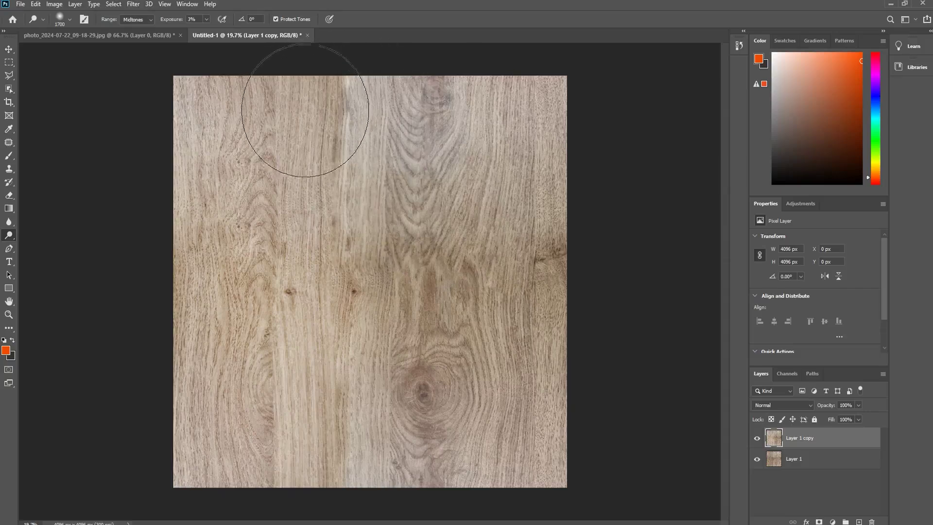
{"action": "scroll", "coordinate": [329, 155], "scroll_direction": "down", "scroll_amount": 2}
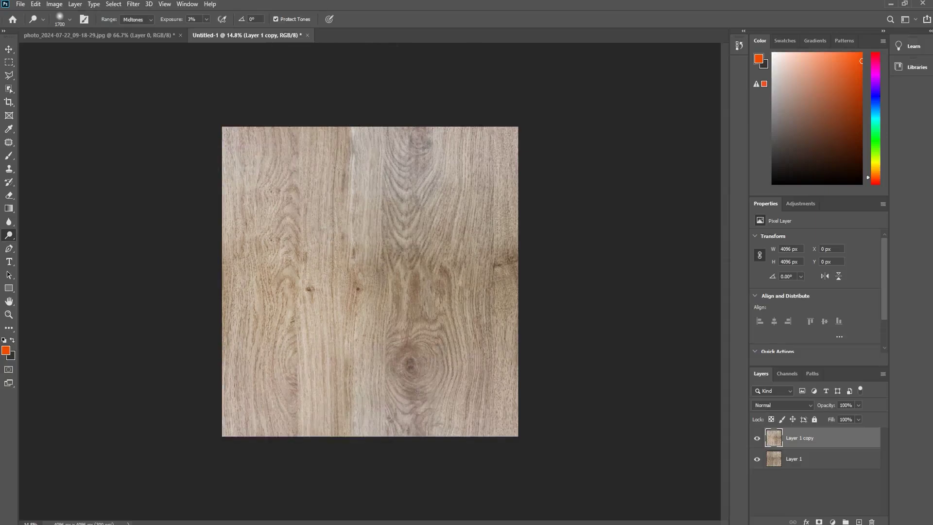
{"action": "scroll", "coordinate": [515, 274], "scroll_direction": "up", "scroll_amount": 3}
{"action": "scroll", "coordinate": [512, 272], "scroll_direction": "down", "scroll_amount": 3}
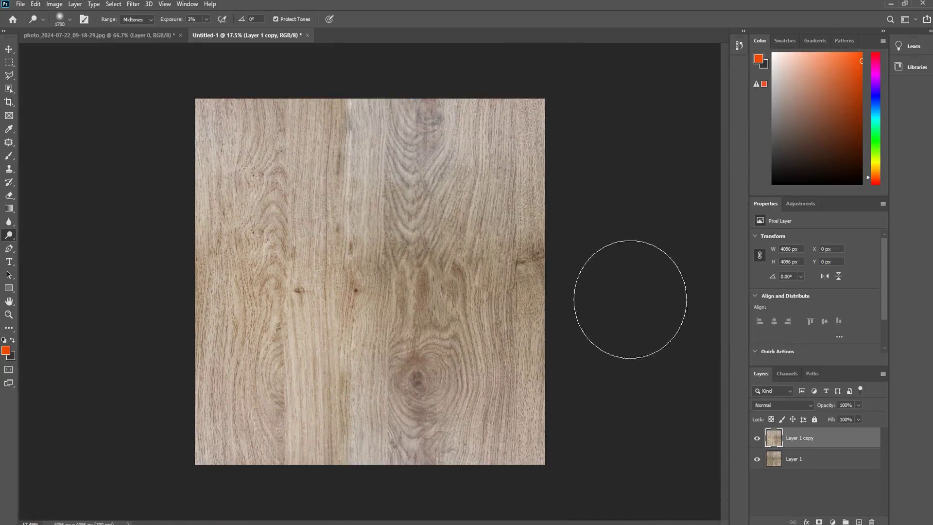
{"action": "left_click", "coordinate": [759, 441]}
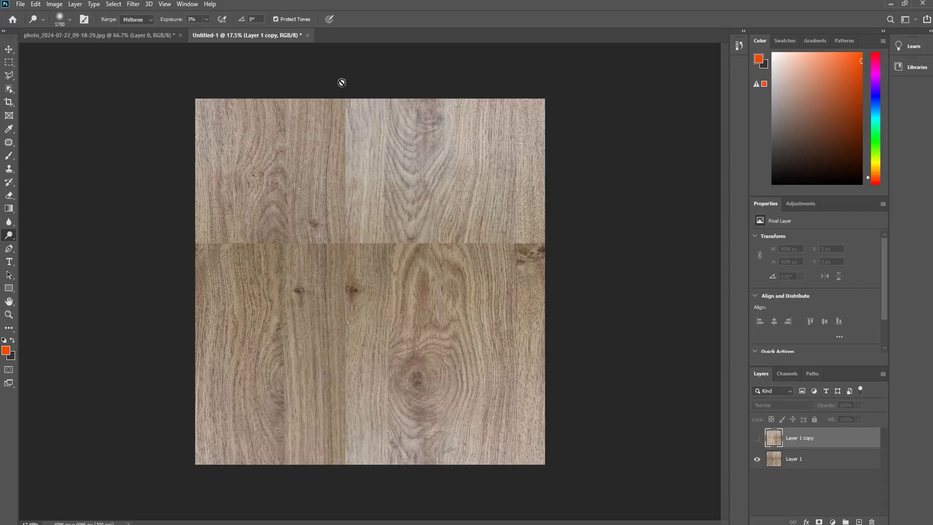
{"action": "left_click", "coordinate": [759, 439]}
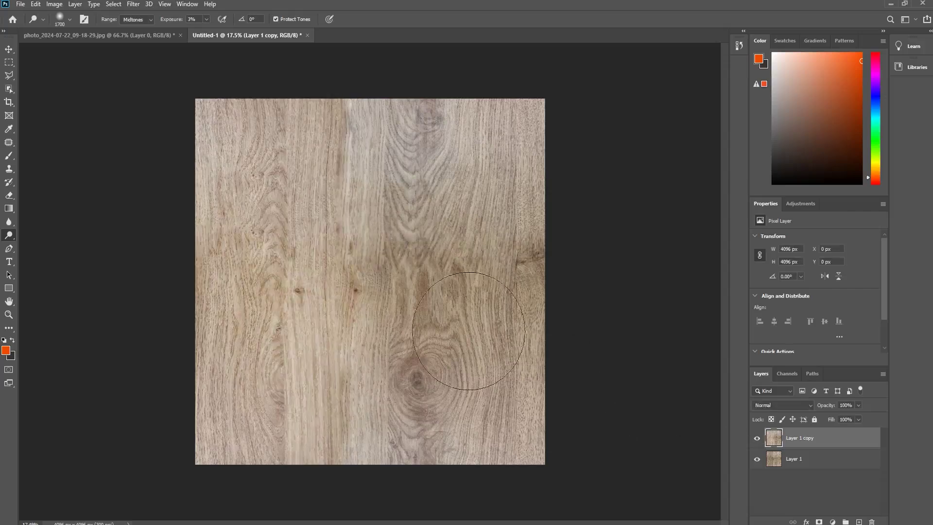
Repeat the last Offset on Layer 1 copy, and offset it again by +2322 px horizontally and +422 px vertically with Wrap Around
{"action": "left_click", "coordinate": [133, 4]}
{"action": "left_click", "coordinate": [142, 15]}
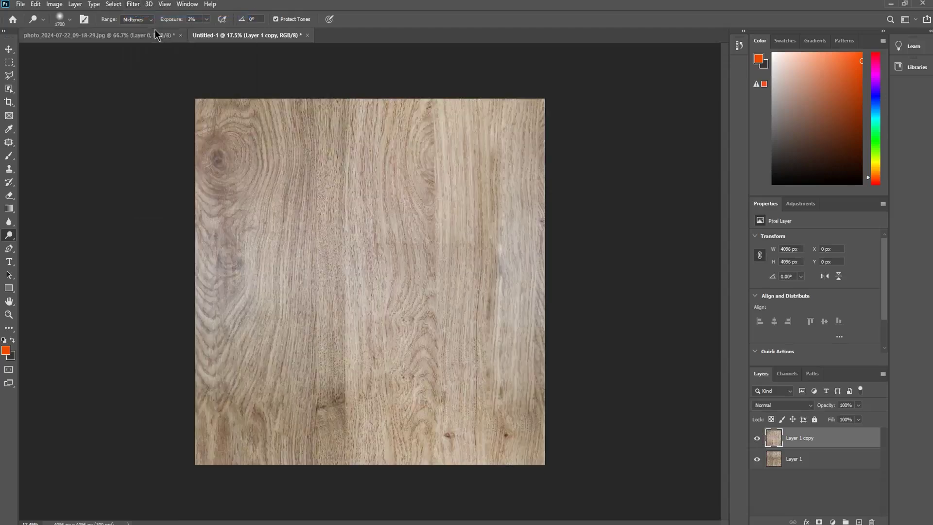
{"action": "left_click", "coordinate": [132, 6]}
{"action": "mouse_move", "coordinate": [159, 210]}
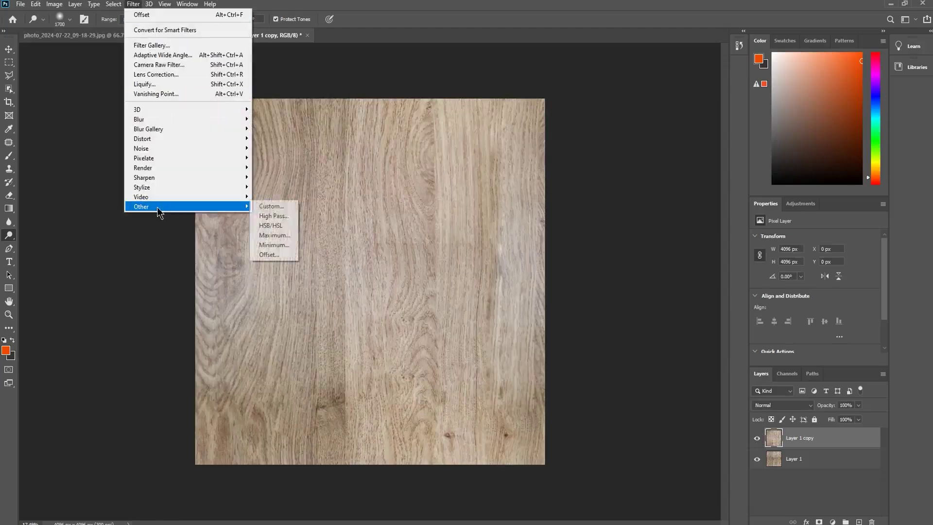
{"action": "left_click", "coordinate": [285, 255]}
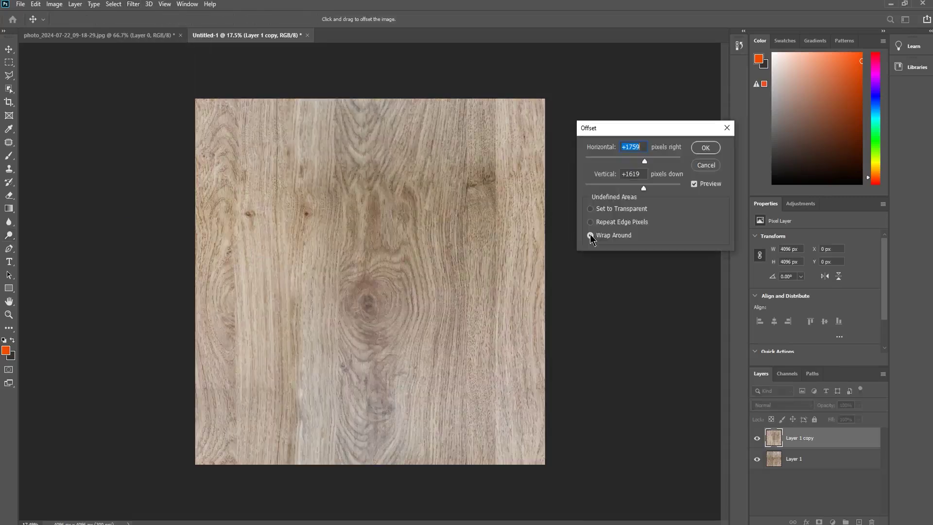
{"action": "left_click_drag", "start_coordinate": [633, 159], "coordinate": [633, 188]}
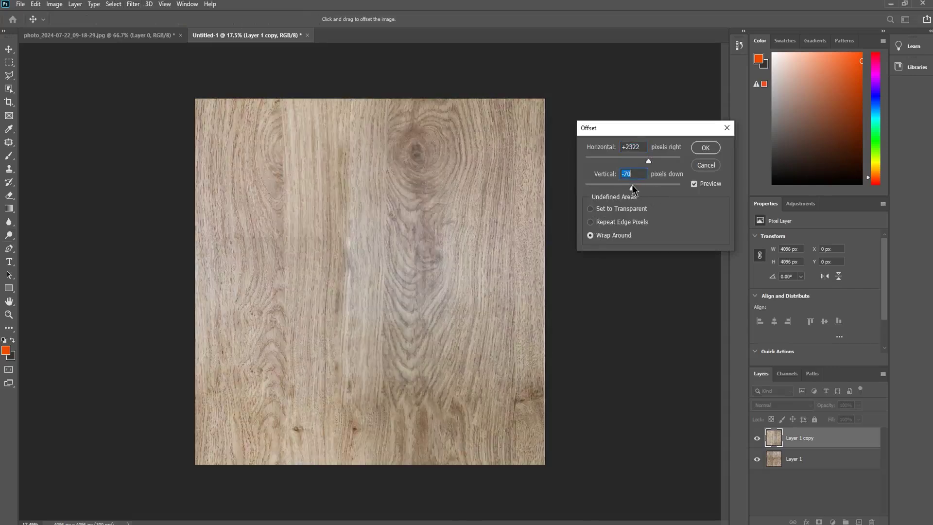
{"action": "left_click_drag", "start_coordinate": [632, 185], "coordinate": [635, 189]}
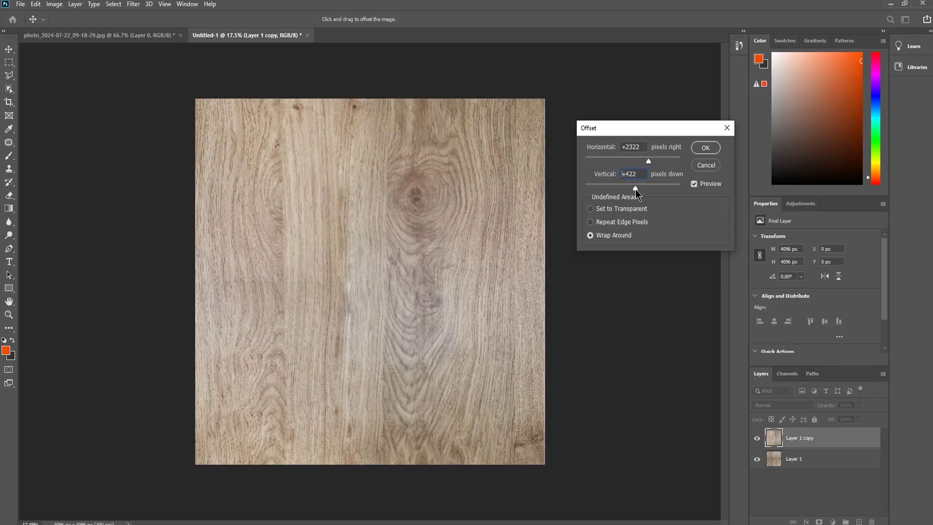
{"action": "left_click", "coordinate": [705, 148]}
{"action": "key", "text": "o"}
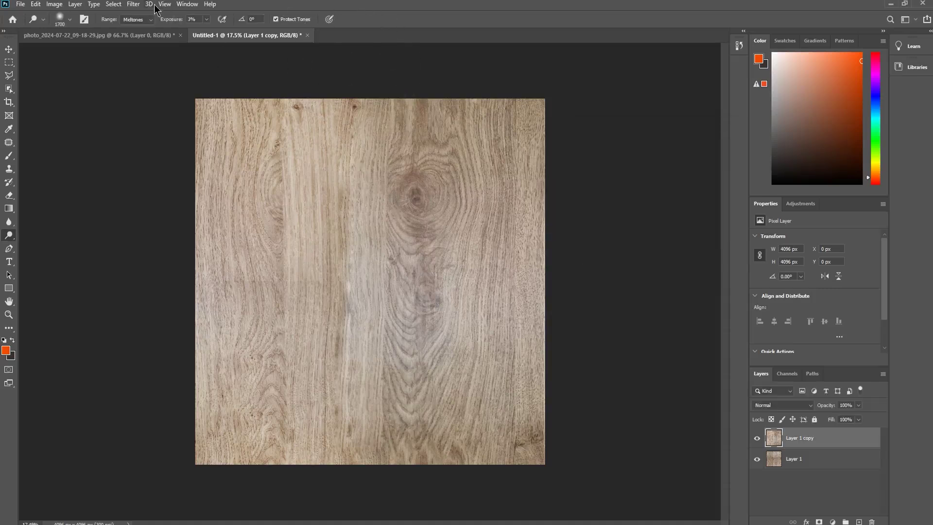
In the Camera Raw Filter, set Texture to +21, Clarity +9, Dehaze +3, Vibrance +8 and Saturation -5
{"action": "left_click", "coordinate": [138, 4]}
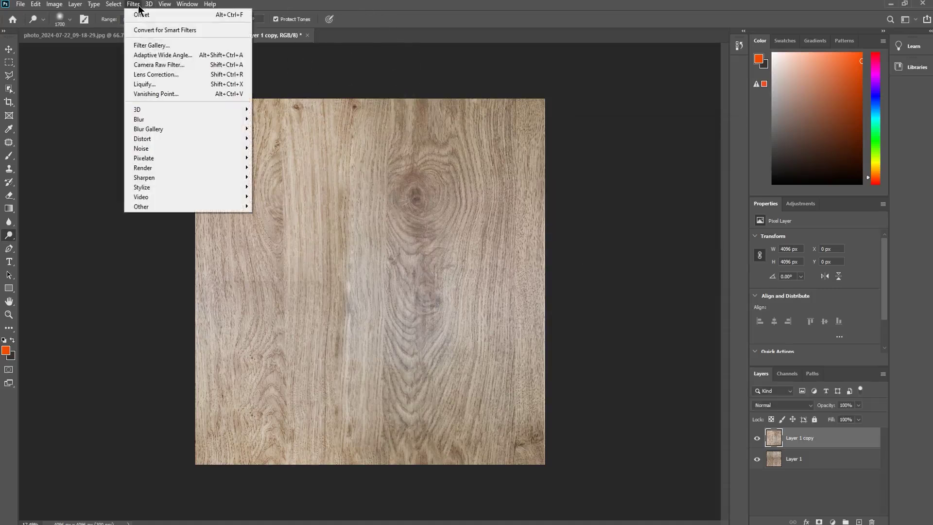
{"action": "left_click", "coordinate": [148, 64]}
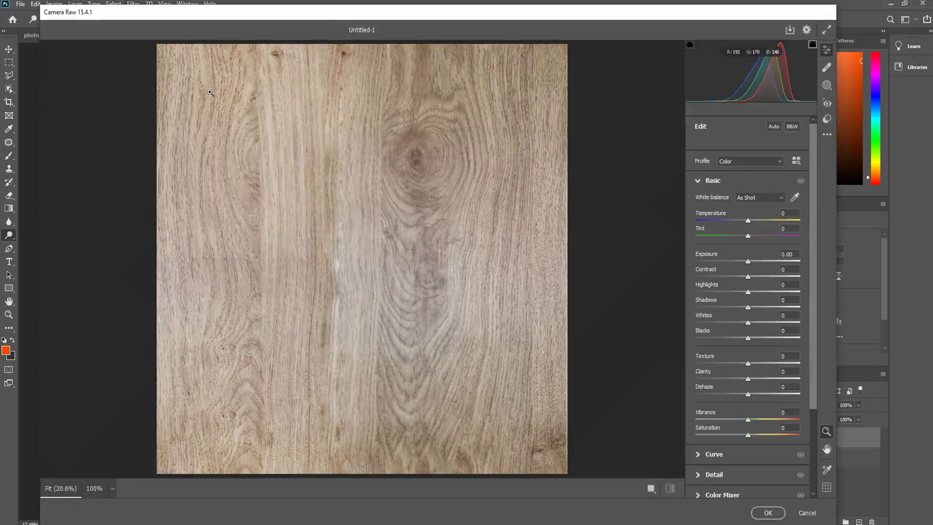
{"action": "left_click_drag", "start_coordinate": [749, 365], "coordinate": [754, 395]}
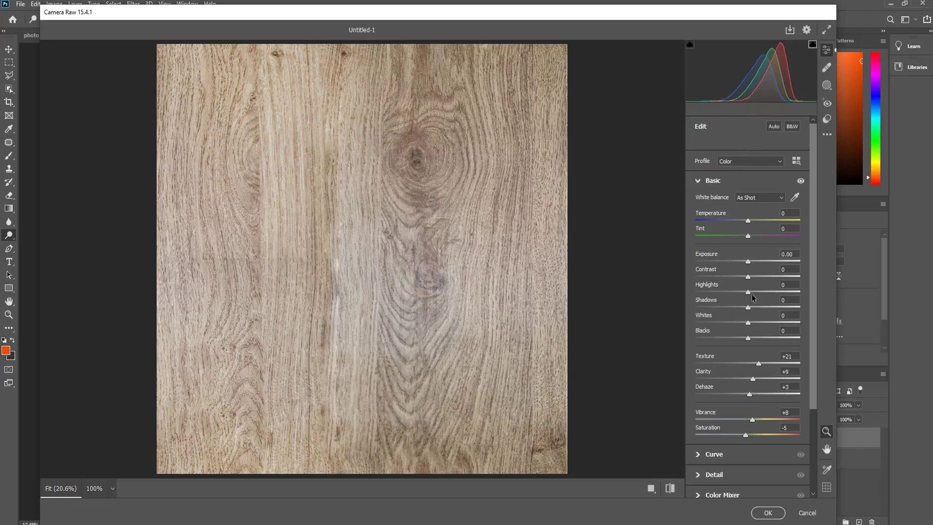
Set Highlights to +7, Shadows -9, Blacks -5, Contrast +12, Exposure +0.05 and Temperature +15 for a warmer wood tone
{"action": "left_click_drag", "start_coordinate": [748, 294], "coordinate": [753, 295]}
{"action": "left_click_drag", "start_coordinate": [748, 334], "coordinate": [745, 334]}
{"action": "left_click_drag", "start_coordinate": [748, 277], "coordinate": [760, 278]}
{"action": "left_click_drag", "start_coordinate": [751, 275], "coordinate": [748, 263]}
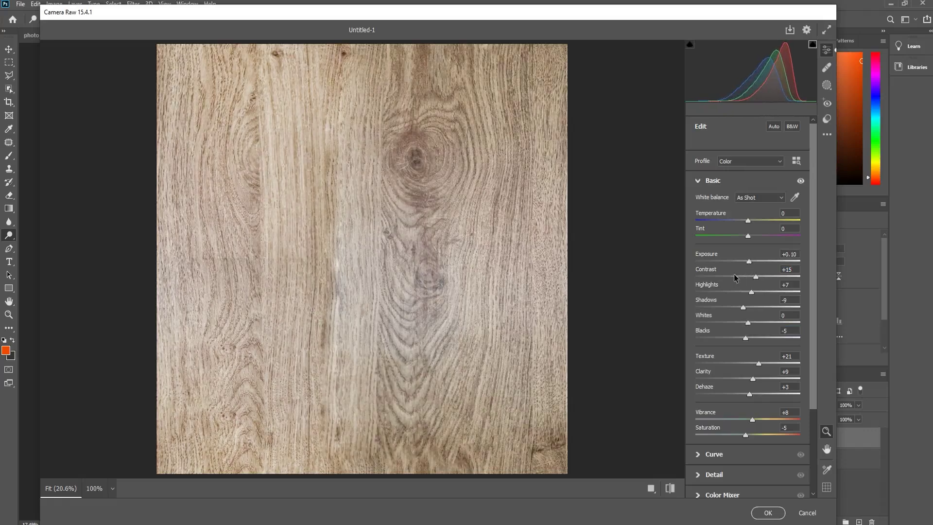
{"action": "left_click_drag", "start_coordinate": [748, 262], "coordinate": [756, 278]}
{"action": "left_click_drag", "start_coordinate": [748, 221], "coordinate": [755, 222]}
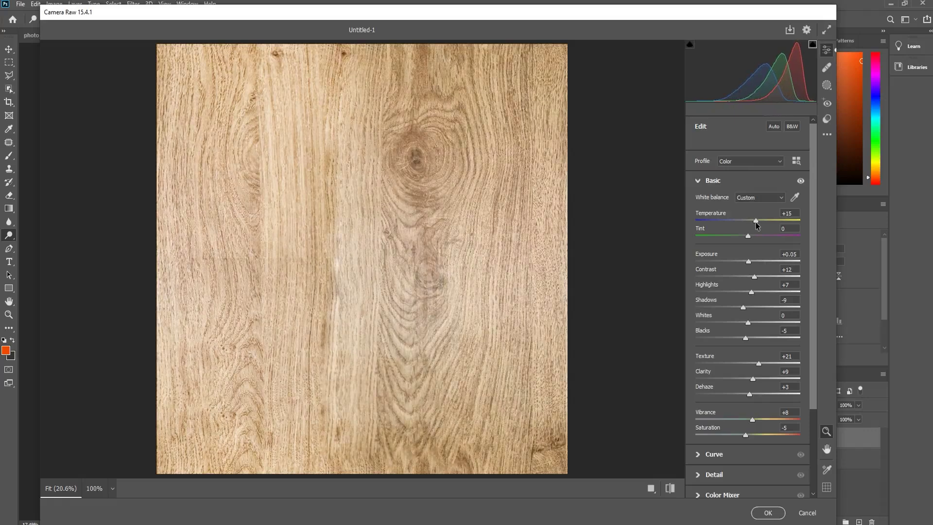
Increase the sharpening and adjust the noise reduction in the detail settings, and apply the Camera Raw Filter
{"action": "scroll", "coordinate": [816, 201], "scroll_direction": "down", "scroll_amount": 3}
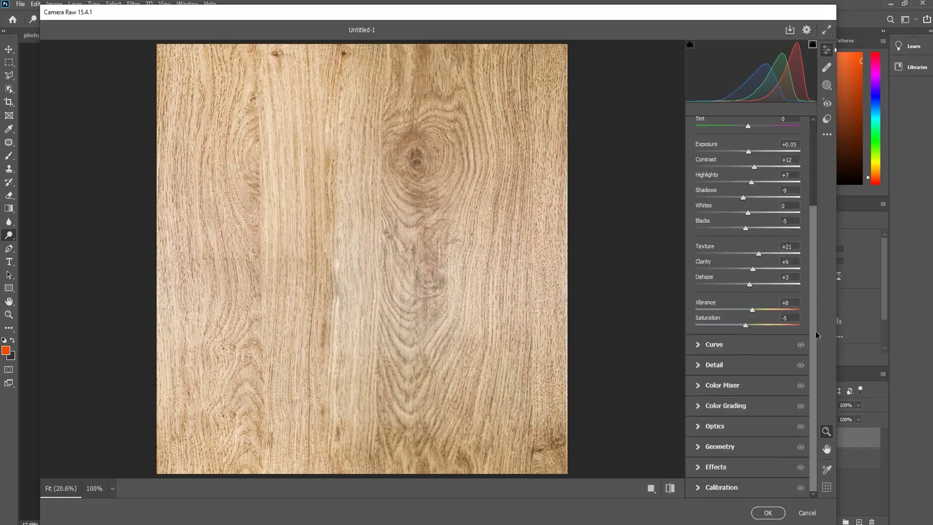
{"action": "left_click", "coordinate": [718, 365]}
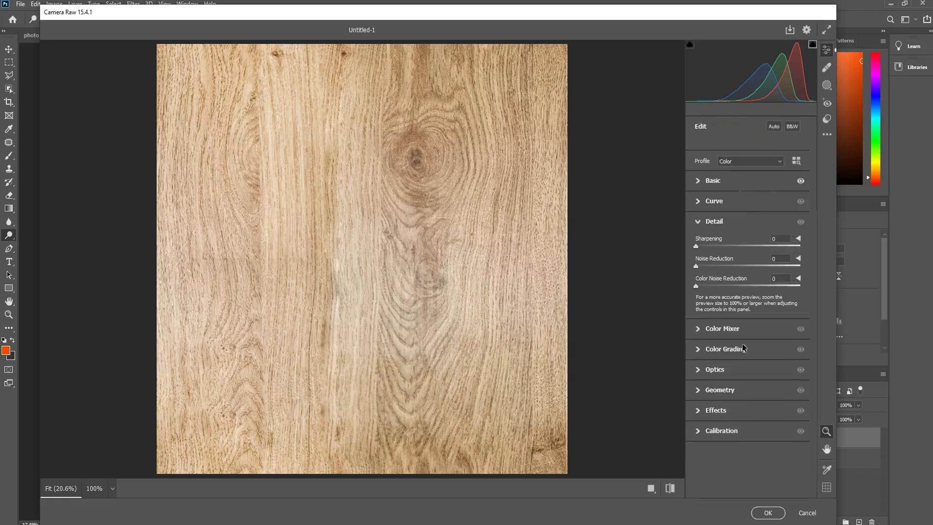
{"action": "left_click_drag", "start_coordinate": [698, 245], "coordinate": [736, 249]}
{"action": "left_click_drag", "start_coordinate": [802, 263], "coordinate": [724, 263]}
{"action": "left_click", "coordinate": [768, 513]}
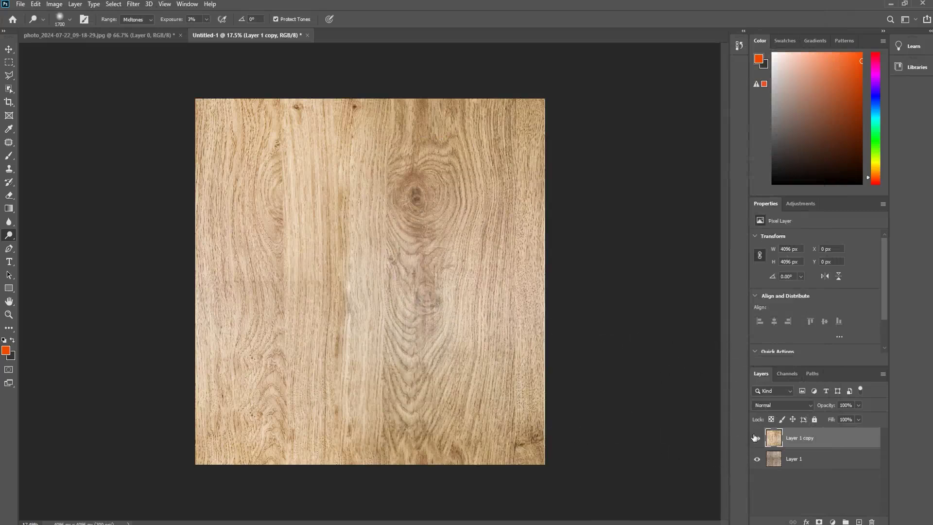
Select Layer 1, and hide and show Layer 1 copy to compare the edited texture with the original
{"action": "left_click", "coordinate": [792, 462]}
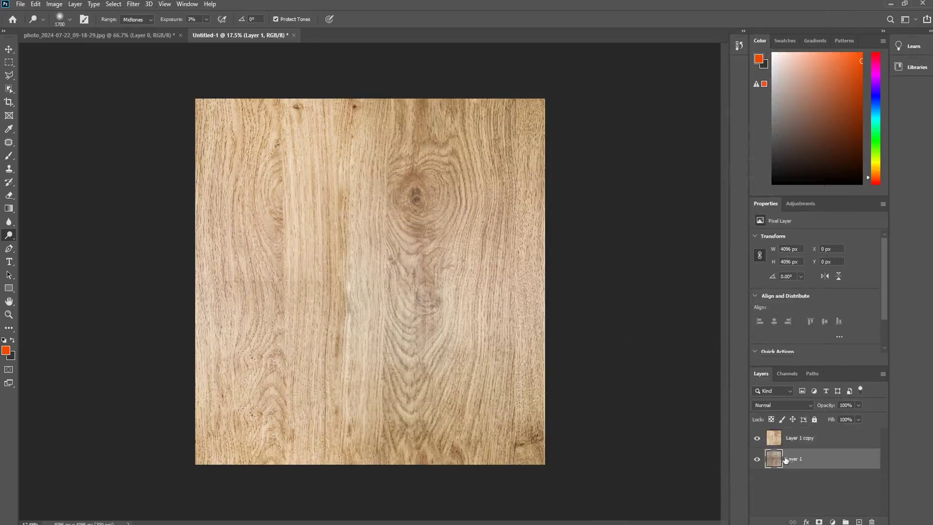
{"action": "left_click", "coordinate": [757, 438]}
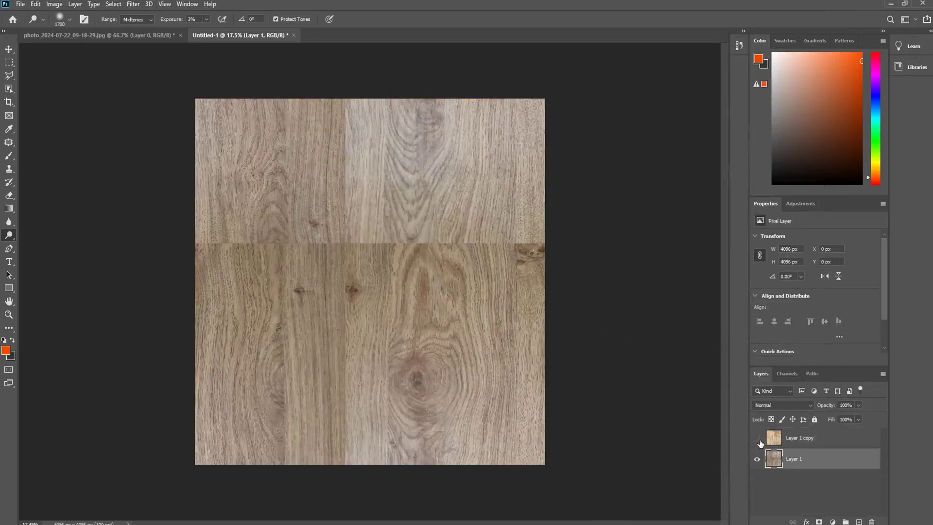
{"action": "left_click", "coordinate": [758, 439]}
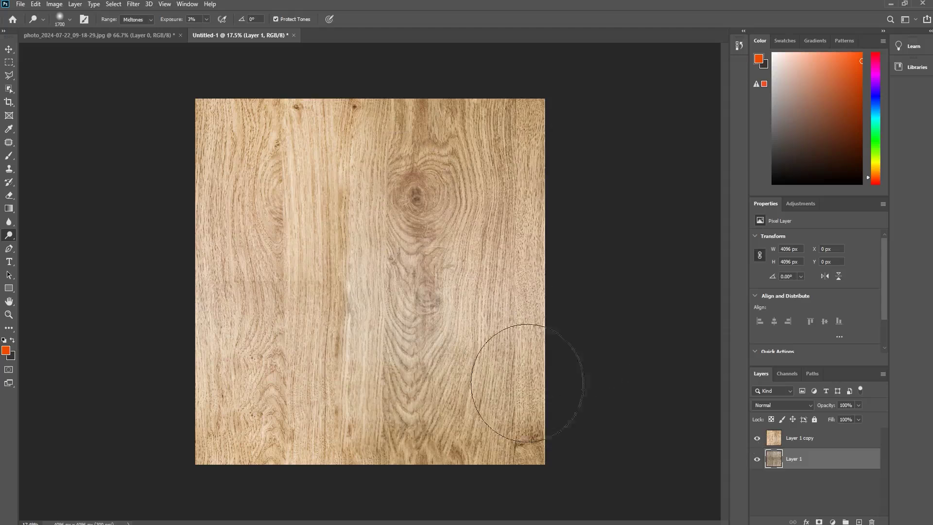